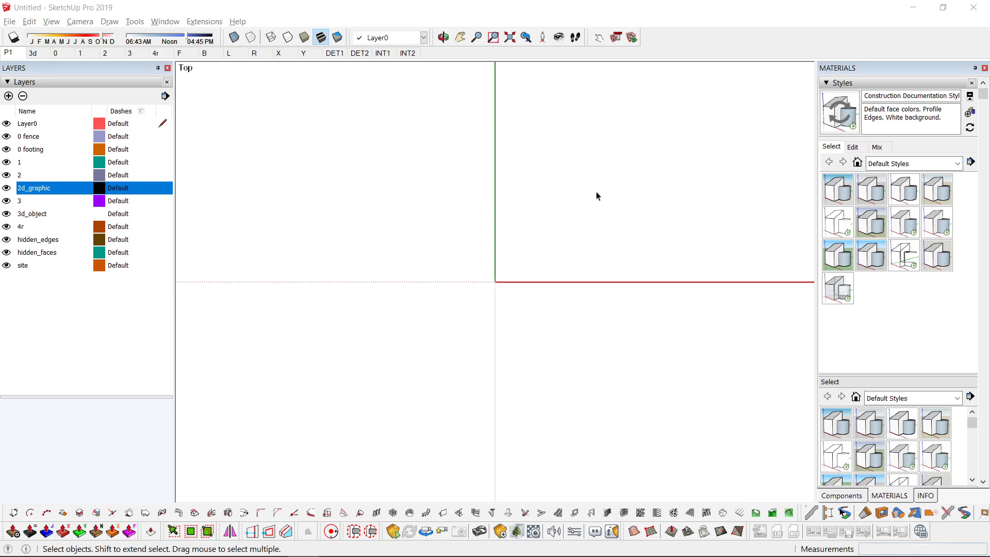
# Import the kimbab door.skp model through File > Import.
pyautogui.click(10, 22)
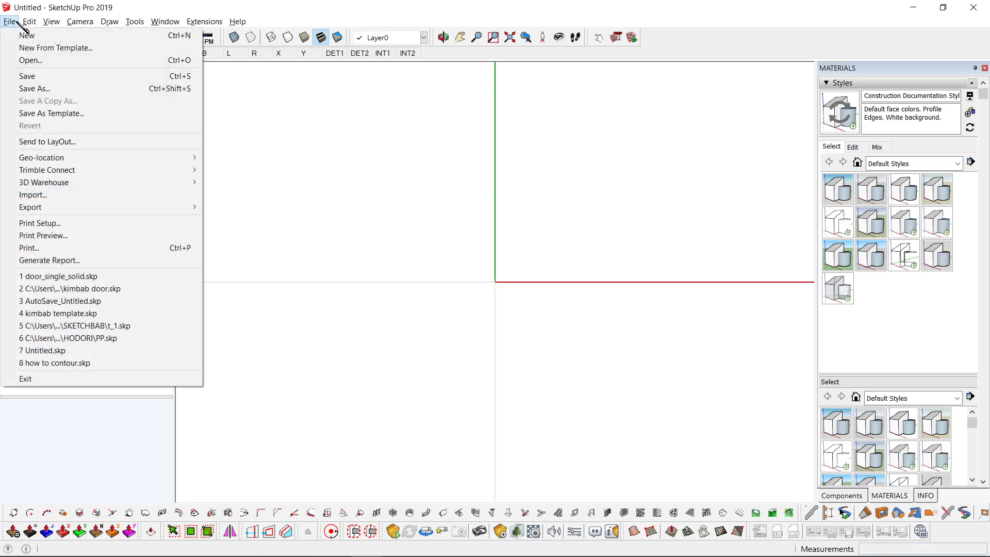
pyautogui.click(66, 196)
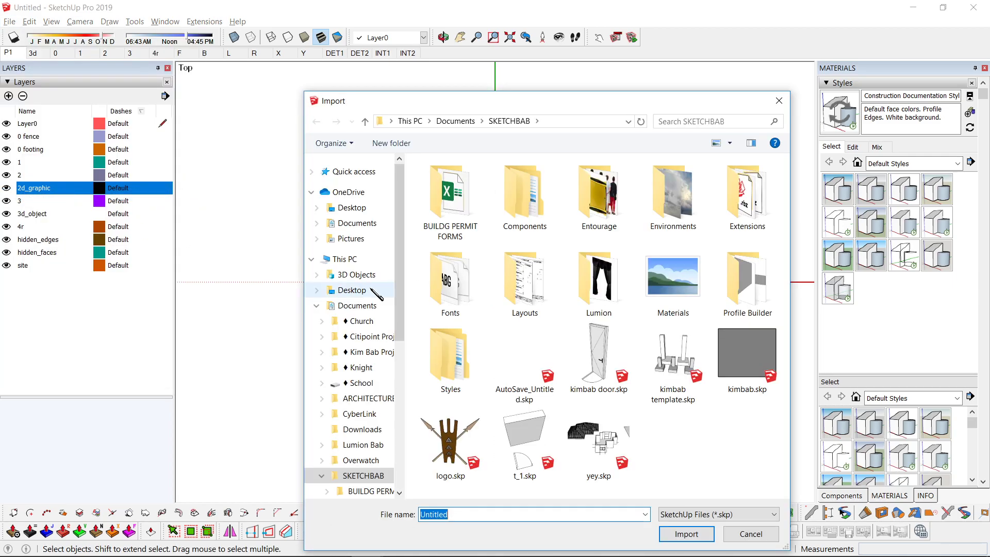
pyautogui.doubleClick(602, 360)
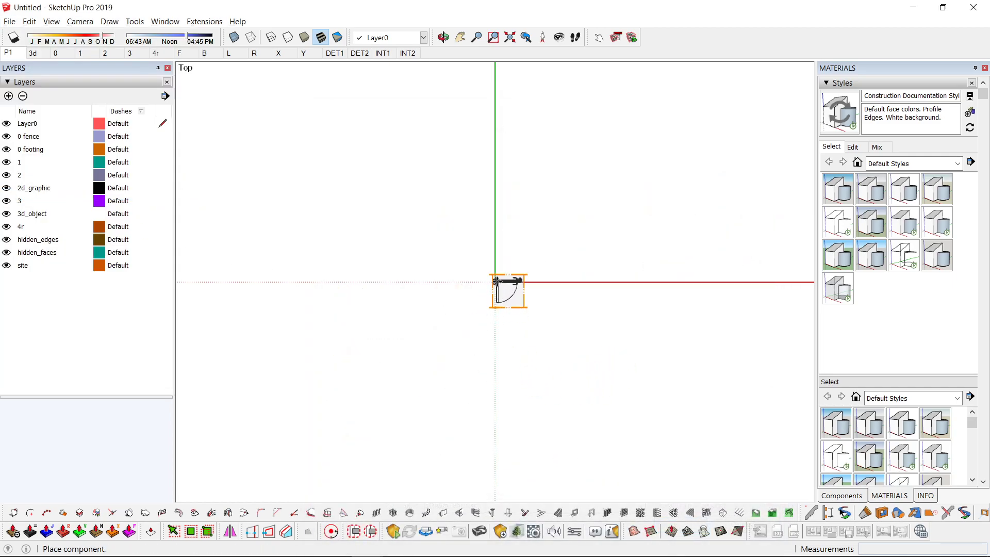
# Place the kimbab door component at the origin and orbit to a perspective view.
pyautogui.click(526, 288)
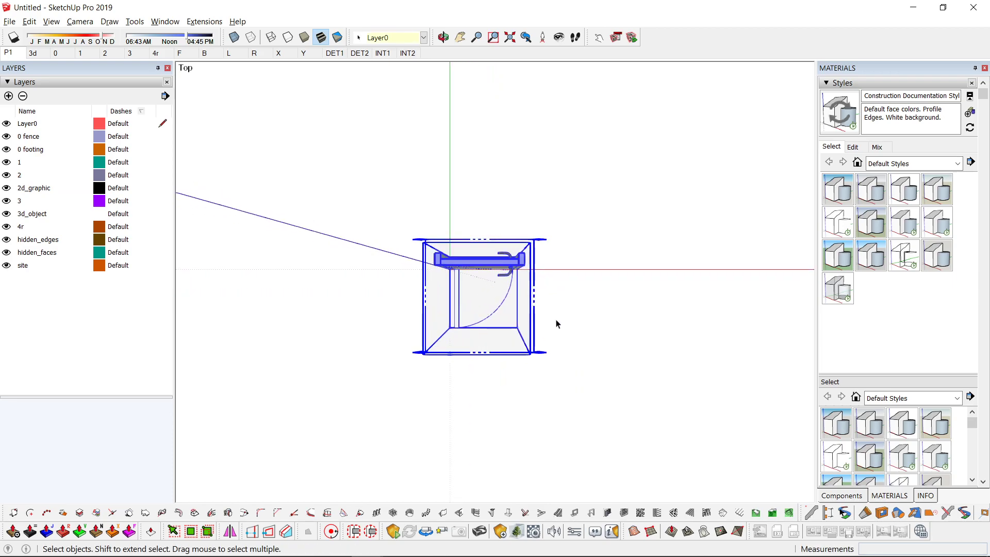
pyautogui.scroll(2, 557, 325)
pyautogui.moveTo(519, 376); pyautogui.dragTo(598, 343, button='middle')
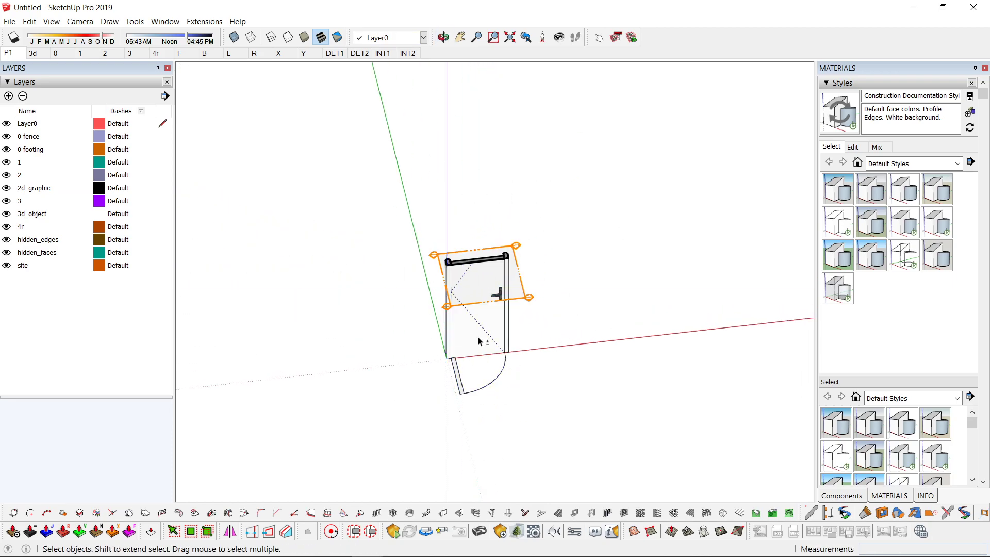
pyautogui.moveTo(480, 343)
pyautogui.mouseDown(button='middle')
pyautogui.moveTo(431, 290)
pyautogui.moveTo(420, 321)
pyautogui.moveTo(647, 389)
pyautogui.moveTo(504, 360)
pyautogui.moveTo(596, 224)
pyautogui.moveTo(626, 261)
pyautogui.moveTo(598, 442)
pyautogui.moveTo(453, 276)
pyautogui.moveTo(437, 350)
pyautogui.moveTo(564, 270)
pyautogui.moveTo(324, 241)
pyautogui.moveTo(513, 295)
pyautogui.moveTo(489, 317)
pyautogui.moveTo(394, 284)
pyautogui.moveTo(570, 421)
pyautogui.moveTo(453, 380)
pyautogui.moveTo(510, 428)
pyautogui.moveTo(387, 382)
pyautogui.moveTo(431, 310)
pyautogui.moveTo(480, 330)
pyautogui.mouseUp(button='middle')
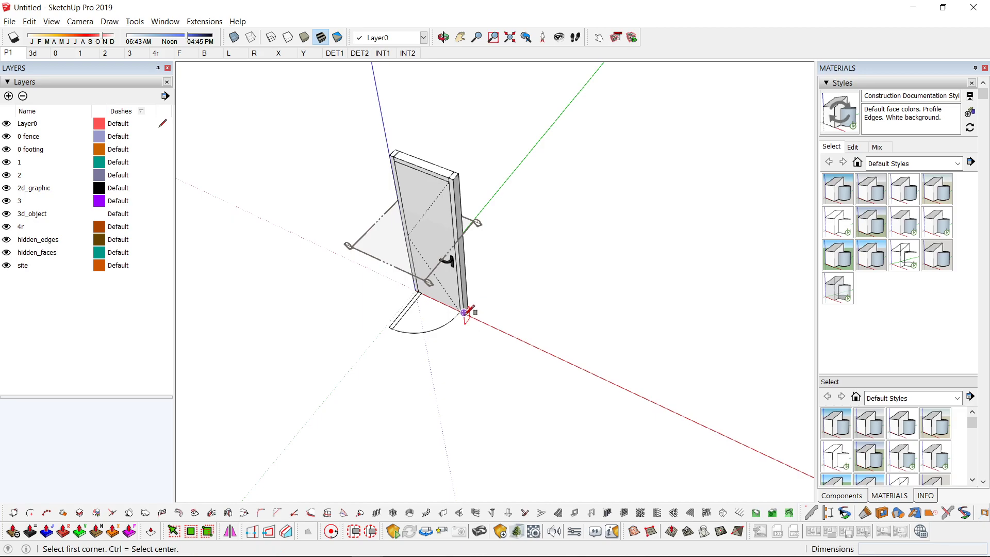
# Draw the floor rectangle from the door origin, scale it larger and offset it 0.10 m.
pyautogui.click(466, 312)
pyautogui.scroll(-2, 418, 159)
pyautogui.click(437, 166)
pyautogui.press('space')
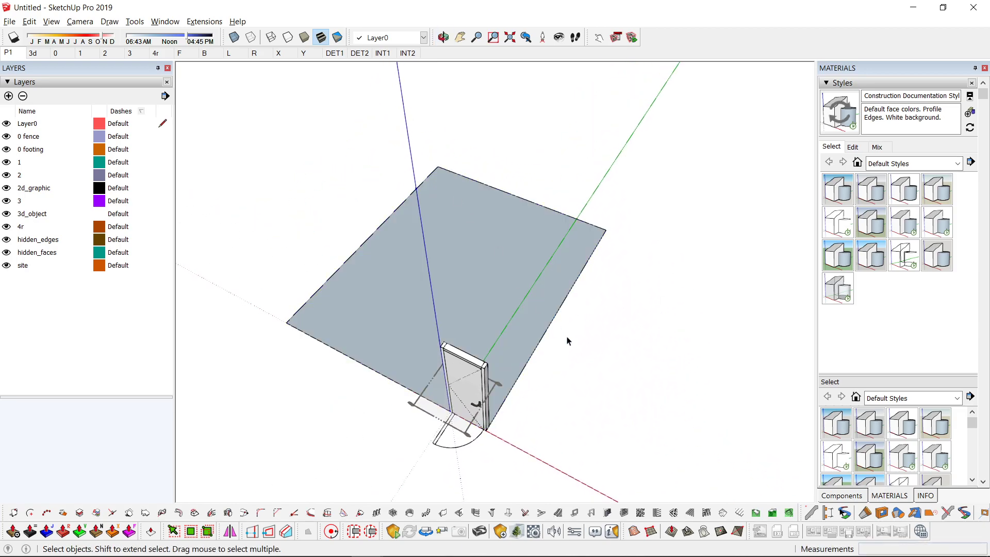
pyautogui.click(529, 333)
pyautogui.moveTo(527, 326); pyautogui.dragTo(546, 330, button='middle')
pyautogui.press('s')
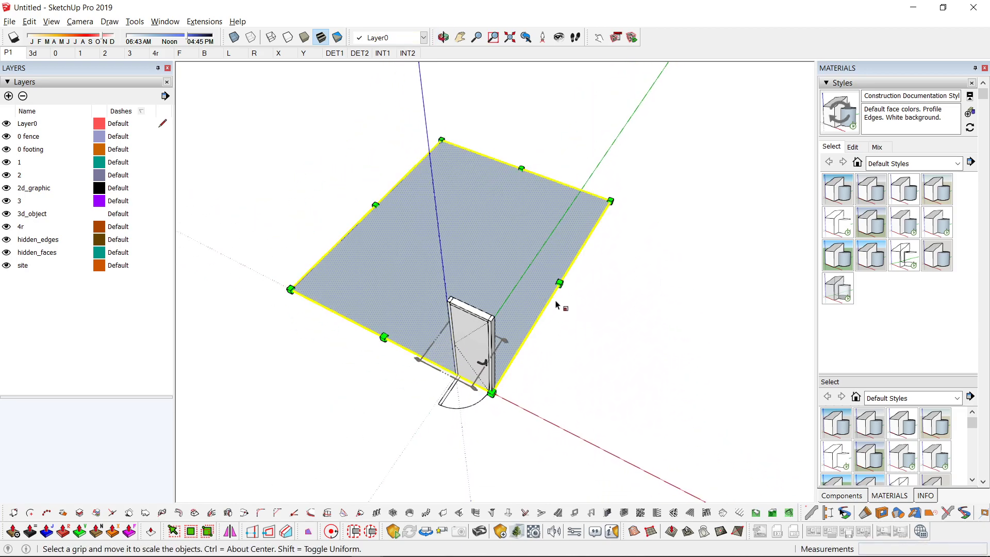
pyautogui.press('space')
pyautogui.scroll(2, 559, 400)
pyautogui.press('f')
pyautogui.click(509, 403)
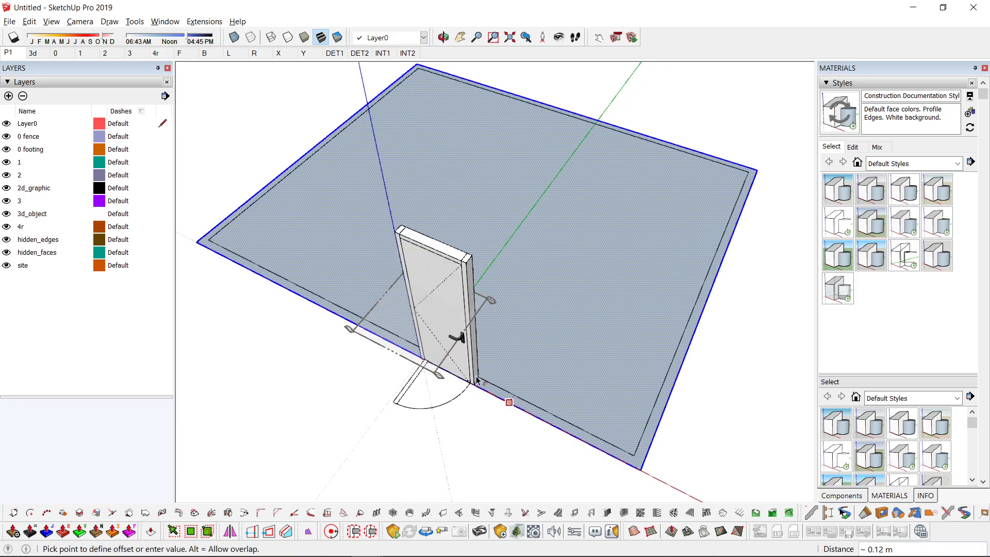
# Draw the door opening rectangle and push the wall strip up to full height.
pyautogui.press('r')
pyautogui.scroll(2, 486, 369)
pyautogui.click(482, 391)
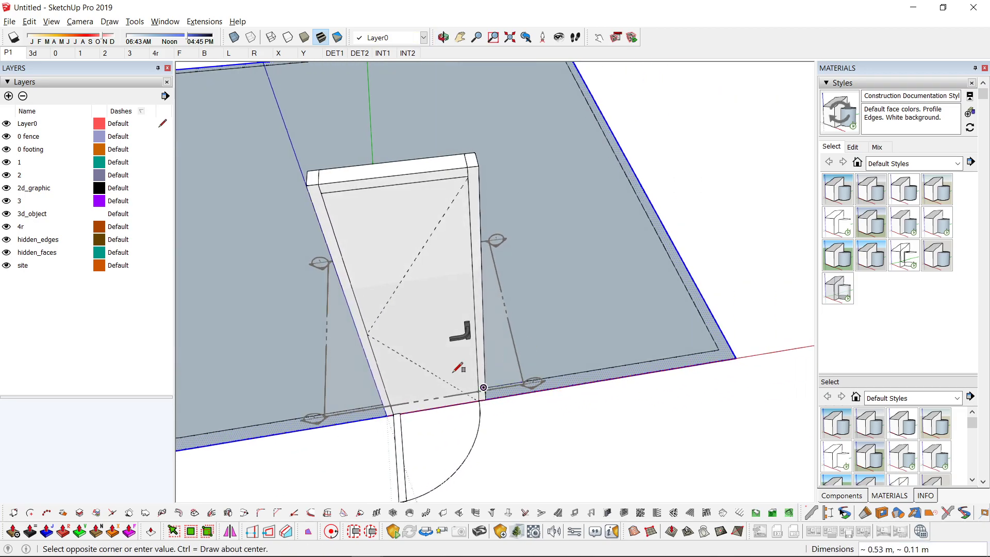
pyautogui.scroll(2, 433, 402)
pyautogui.press('space')
pyautogui.scroll(2, 552, 404)
pyautogui.press('p')
pyautogui.scroll(-3, 564, 405)
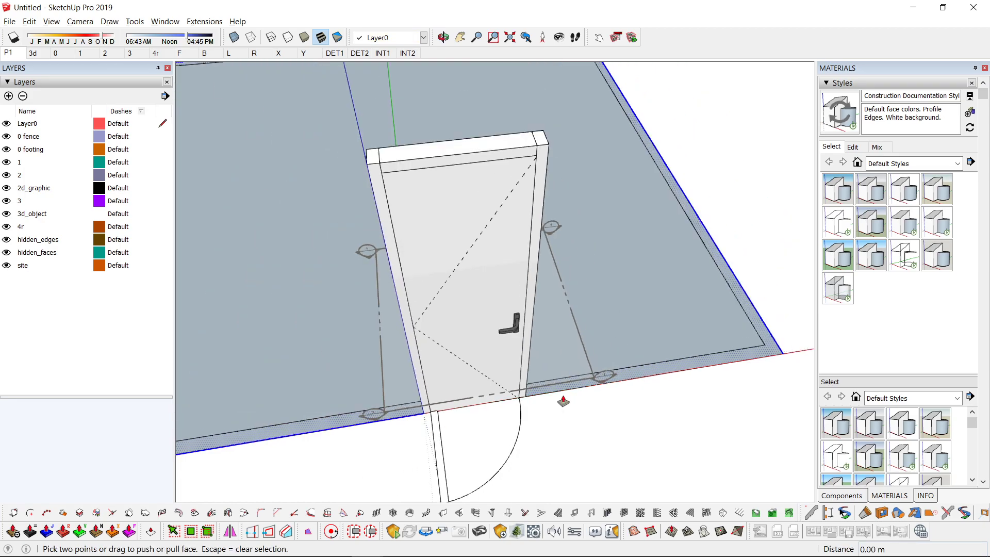
pyautogui.click(563, 393)
pyautogui.moveTo(564, 397); pyautogui.dragTo(496, 160, button='middle')
pyautogui.press('space')
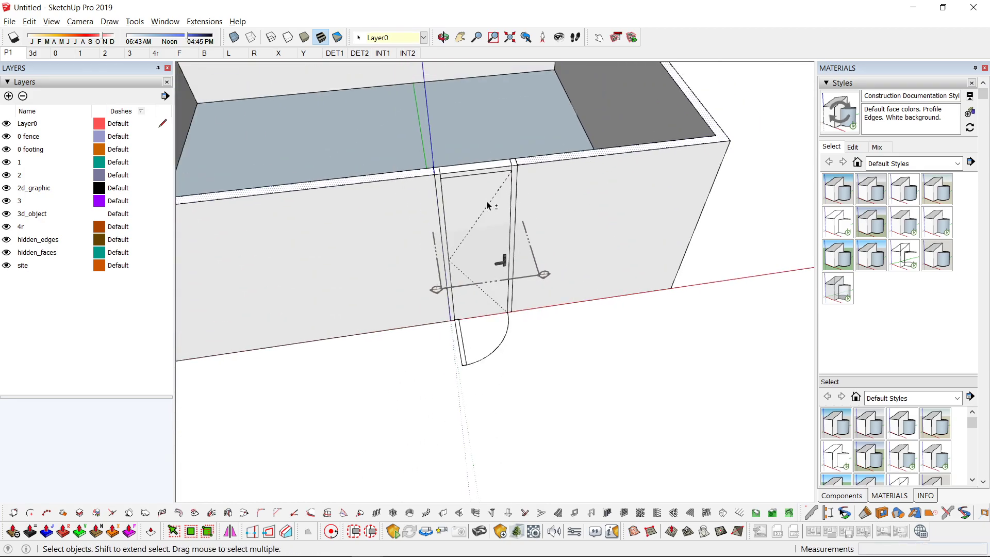
pyautogui.scroll(-3, 508, 151)
# Copy a wall edge across the notch above the door and push the notch flush with the wall.
pyautogui.press('p')
pyautogui.press('space')
pyautogui.scroll(2, 538, 197)
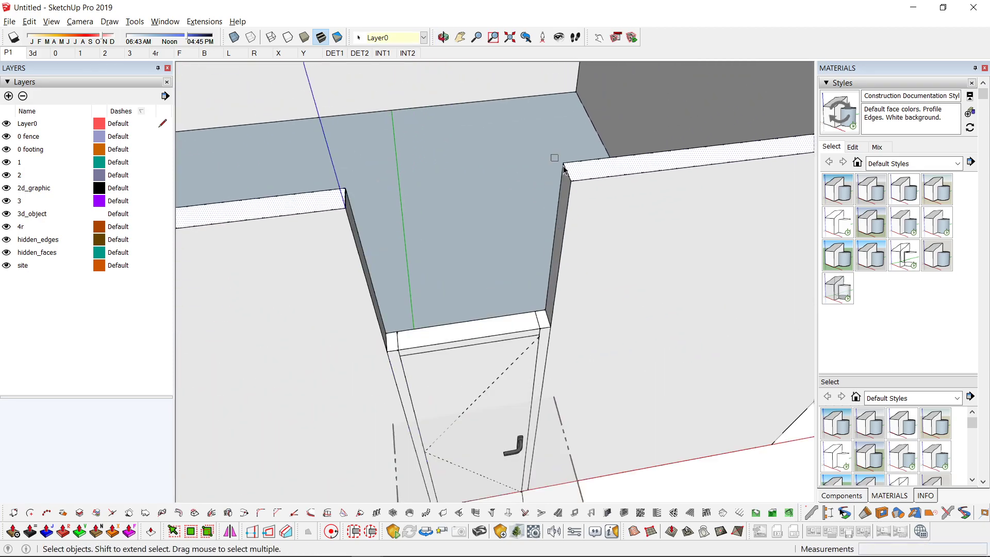
pyautogui.press('m')
pyautogui.press('ctrl')
pyautogui.click(571, 181)
pyautogui.click(540, 323)
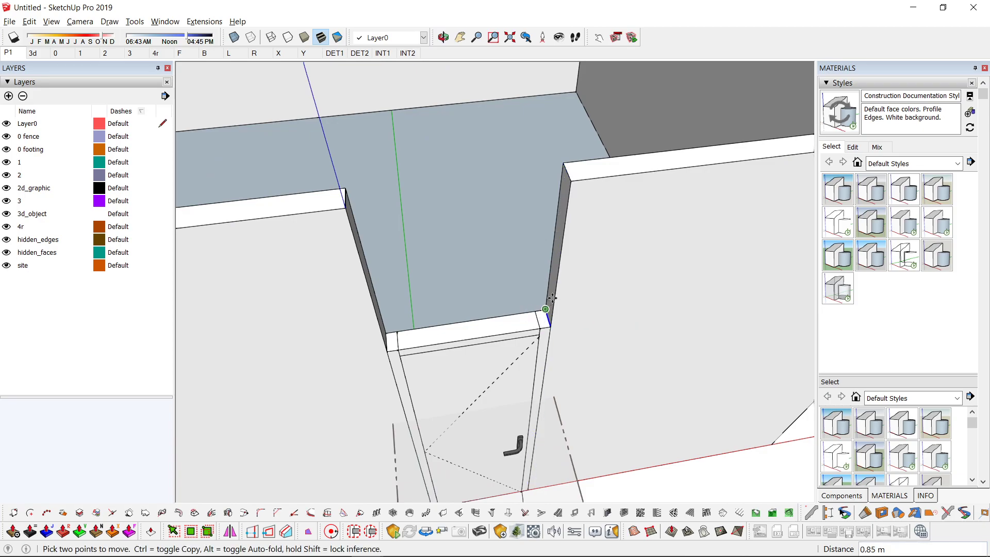
pyautogui.press('p')
pyautogui.click(555, 292)
pyautogui.click(345, 224)
pyautogui.press('space')
pyautogui.scroll(-3, 367, 248)
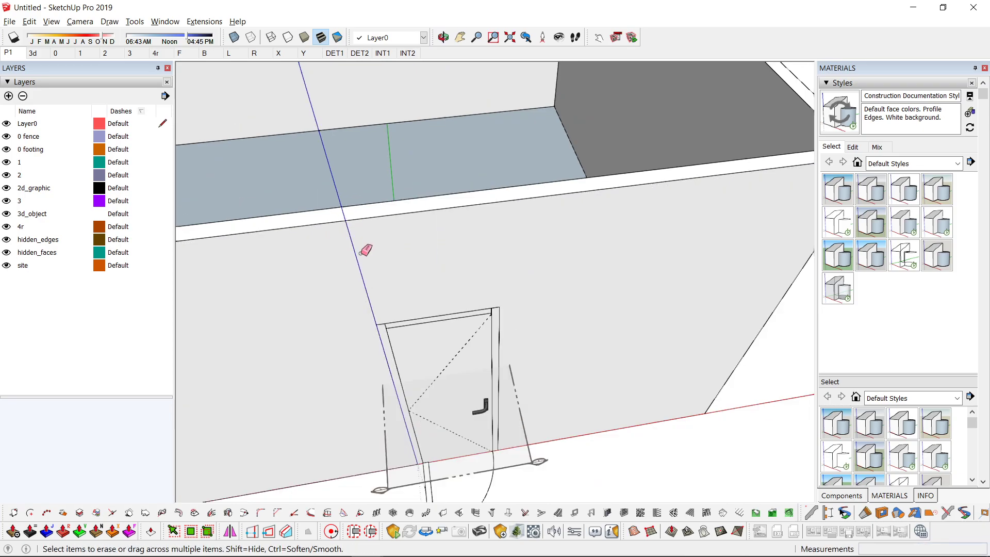
pyautogui.moveTo(367, 248); pyautogui.dragTo(437, 351, button='middle')
pyautogui.scroll(2, 437, 350)
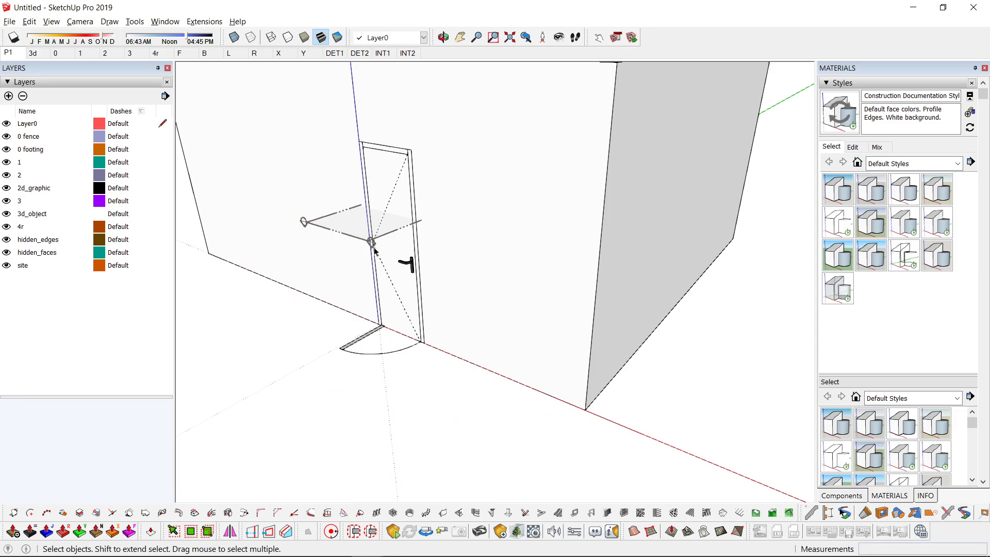
pyautogui.keyDown('shift'); pyautogui.moveTo(375, 251); pyautogui.dragTo(484, 289, button='middle'); pyautogui.keyUp('shift')
pyautogui.moveTo(570, 331); pyautogui.dragTo(625, 340, button='middle')
pyautogui.scroll(2, 548, 247)
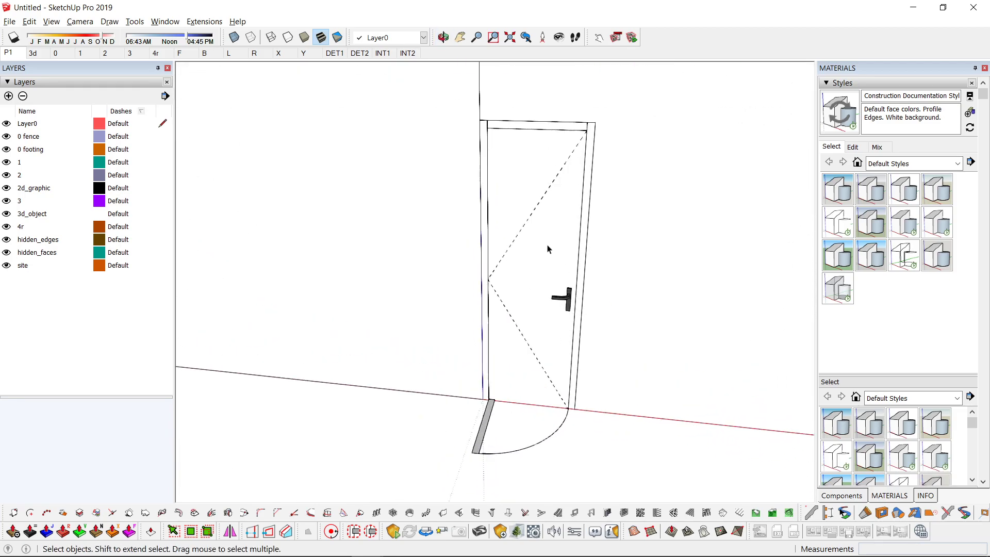
pyautogui.scroll(-2, 560, 338)
pyautogui.moveTo(560, 338)
pyautogui.mouseDown(button='middle')
pyautogui.moveTo(407, 345)
pyautogui.moveTo(514, 307)
pyautogui.mouseUp(button='middle')
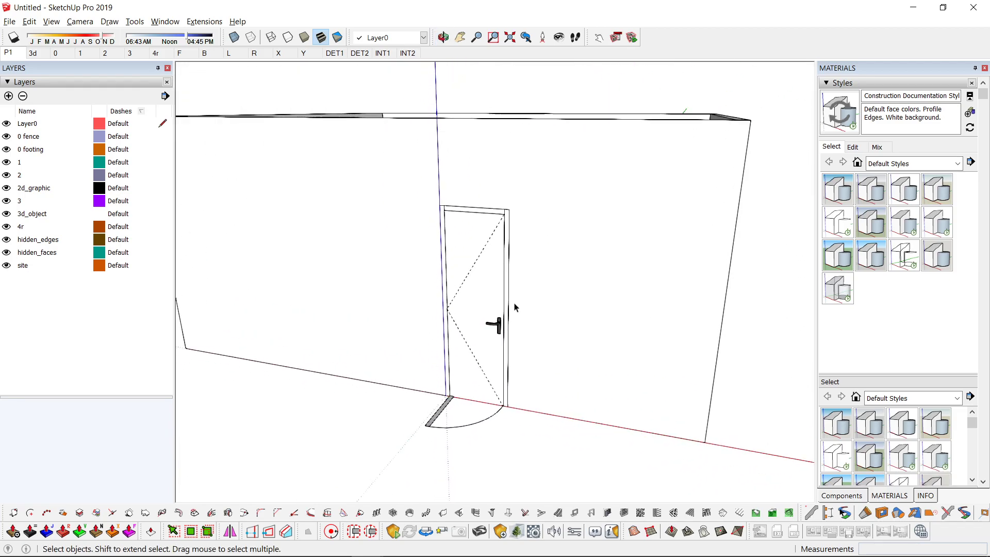
pyautogui.rightClick(611, 45)
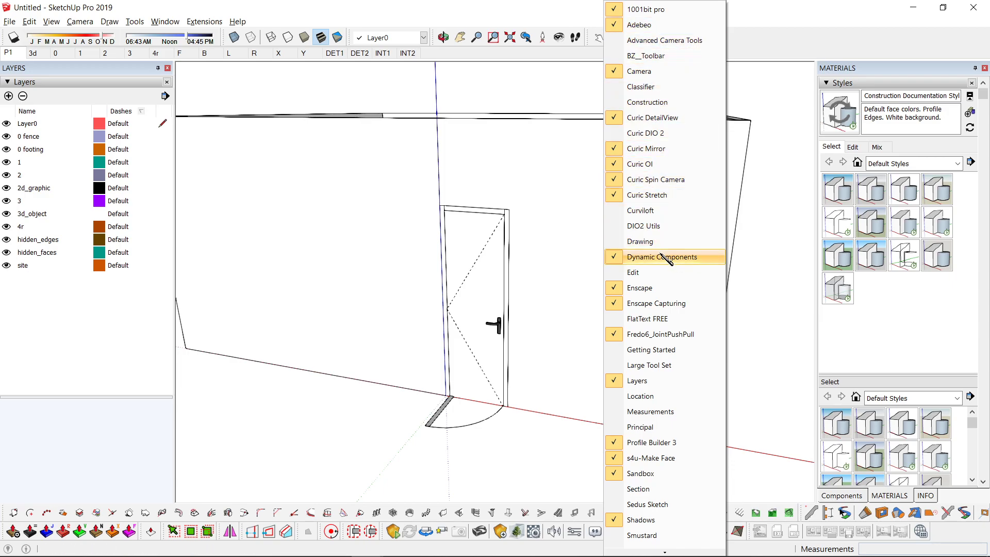
pyautogui.click(588, 33)
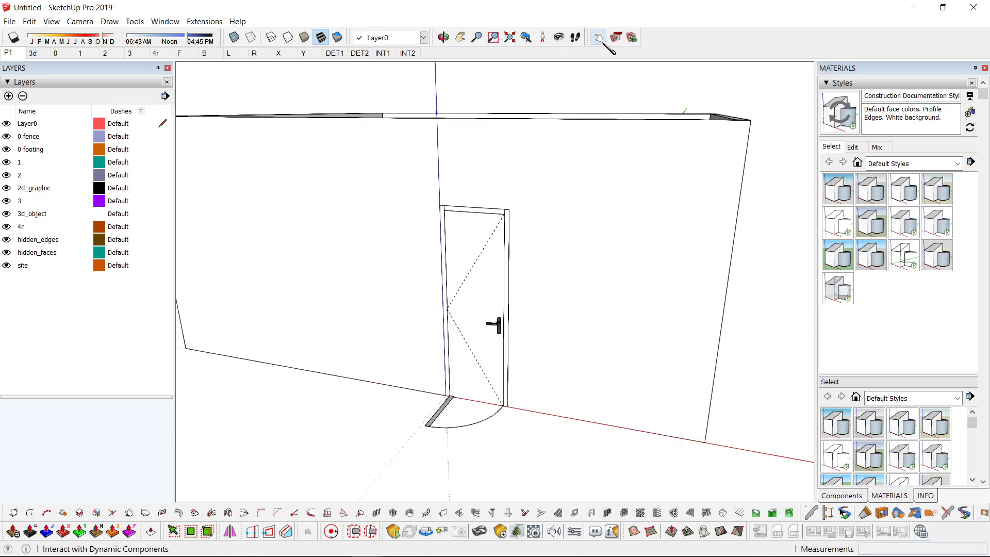
pyautogui.click(491, 284)
pyautogui.moveTo(645, 256)
pyautogui.mouseDown(button='middle')
pyautogui.moveTo(662, 283)
pyautogui.moveTo(391, 440)
pyautogui.moveTo(457, 248)
pyautogui.moveTo(526, 332)
pyautogui.mouseUp(button='middle')
pyautogui.click(457, 248)
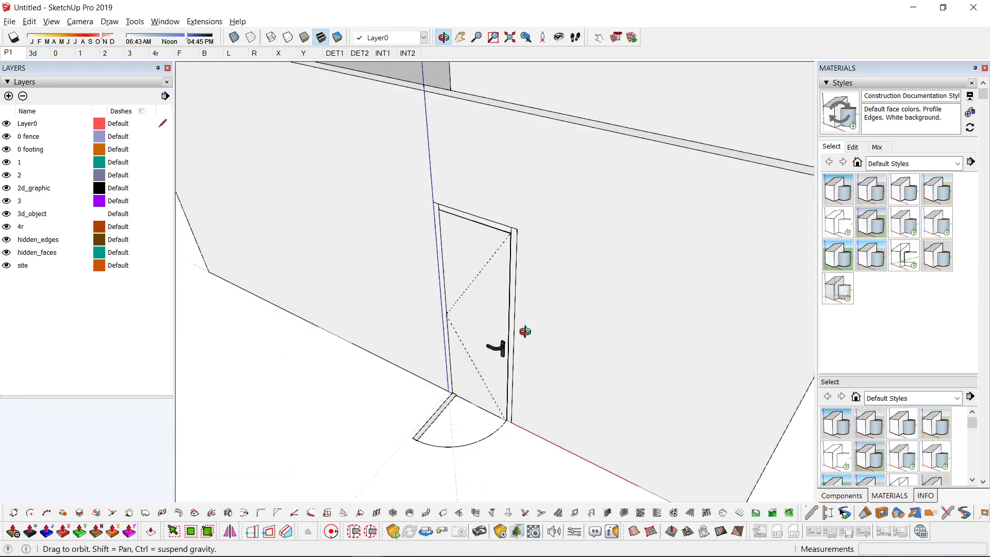
pyautogui.scroll(3, 526, 332)
pyautogui.click(491, 255)
pyautogui.moveTo(491, 253)
pyautogui.mouseDown(button='middle')
pyautogui.moveTo(518, 345)
pyautogui.moveTo(490, 440)
pyautogui.moveTo(386, 285)
pyautogui.moveTo(487, 354)
pyautogui.moveTo(505, 220)
pyautogui.mouseUp(button='middle')
pyautogui.click(387, 285)
pyautogui.scroll(3, 505, 221)
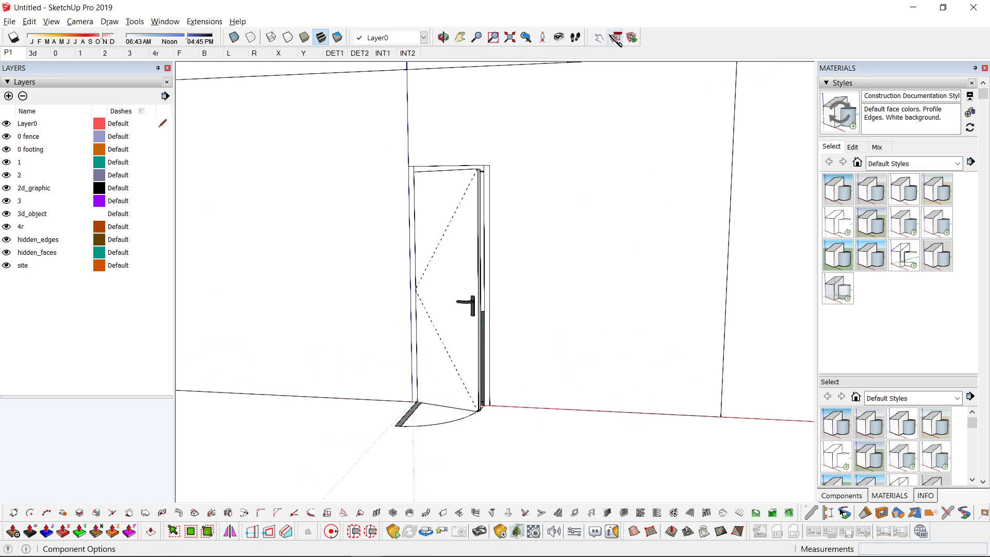
pyautogui.scroll(3, 465, 256)
pyautogui.moveTo(444, 283); pyautogui.dragTo(523, 149, button='middle')
pyautogui.scroll(-2, 471, 250)
pyautogui.press('space')
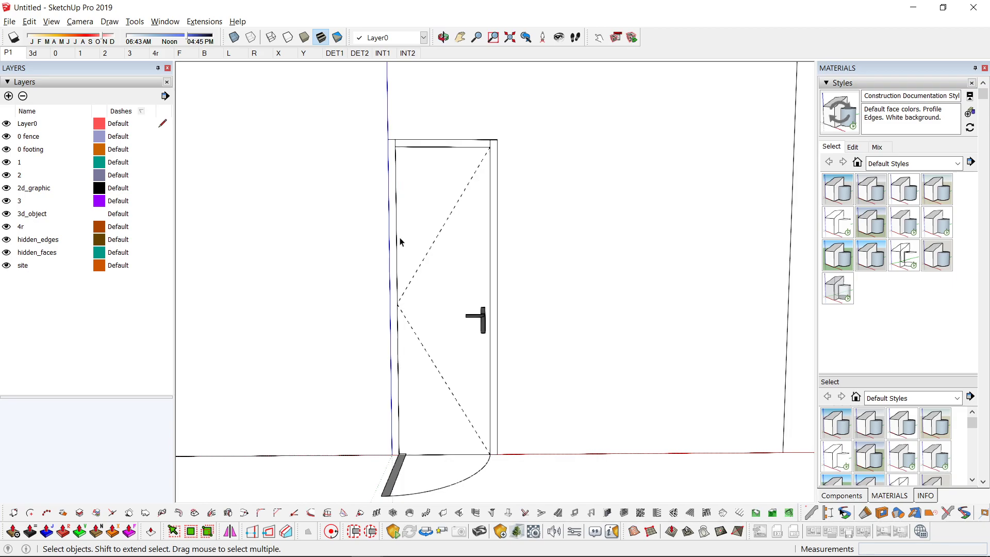
pyautogui.scroll(-2, 601, 460)
pyautogui.moveTo(601, 459)
pyautogui.mouseDown(button='middle')
pyautogui.moveTo(348, 371)
pyautogui.moveTo(491, 361)
pyautogui.moveTo(446, 313)
pyautogui.moveTo(563, 287)
pyautogui.moveTo(670, 303)
pyautogui.moveTo(504, 260)
pyautogui.moveTo(558, 257)
pyautogui.moveTo(515, 316)
pyautogui.moveTo(535, 343)
pyautogui.moveTo(584, 373)
pyautogui.moveTo(624, 361)
pyautogui.moveTo(546, 376)
pyautogui.moveTo(511, 365)
pyautogui.moveTo(522, 339)
pyautogui.mouseUp(button='middle')
pyautogui.scroll(2, 447, 313)
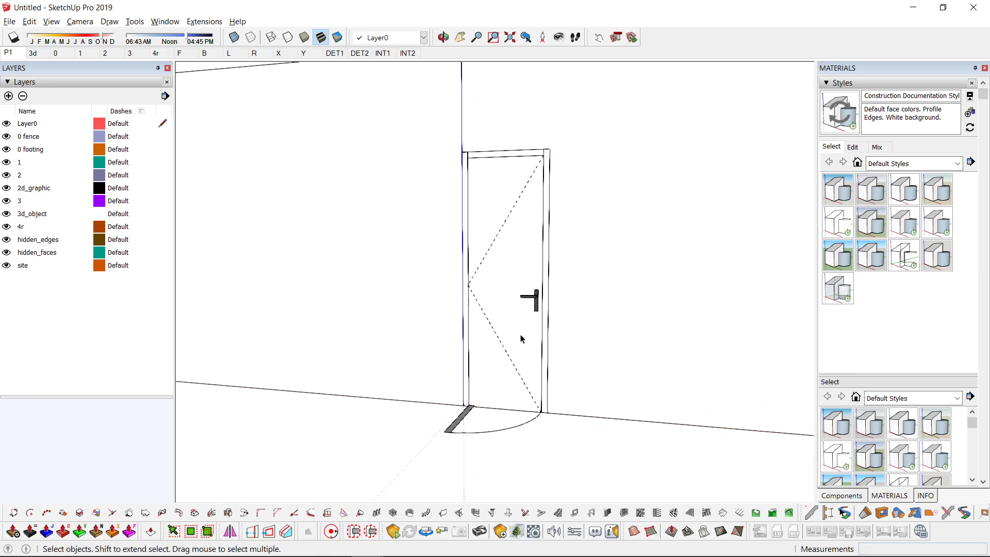
# Hide the 2d_graphic layer, check the Front view, then orbit to look down at the room.
pyautogui.click(15, 192)
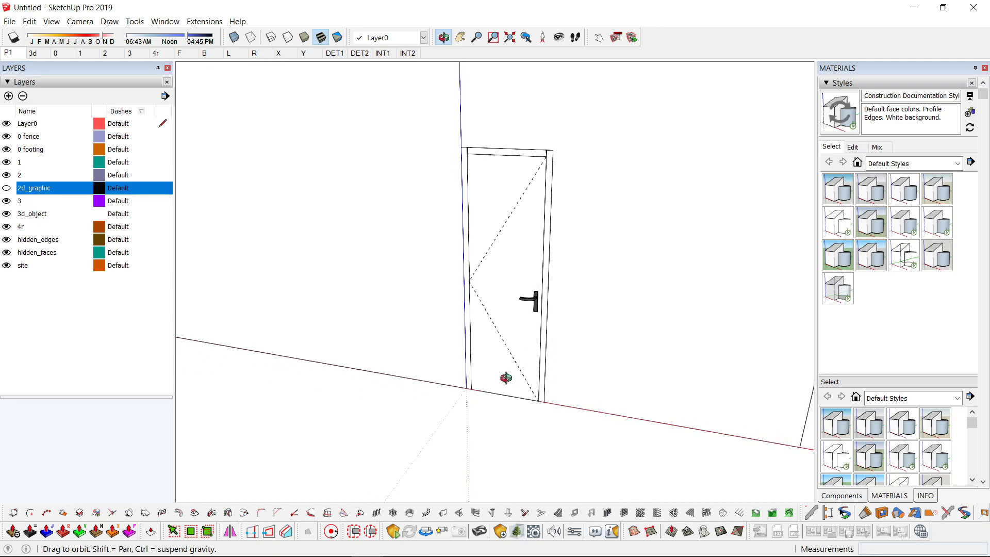
pyautogui.moveTo(505, 378)
pyautogui.mouseDown(button='middle')
pyautogui.moveTo(323, 420)
pyautogui.moveTo(531, 390)
pyautogui.mouseUp(button='middle')
pyautogui.press('f')
pyautogui.scroll(3, 588, 343)
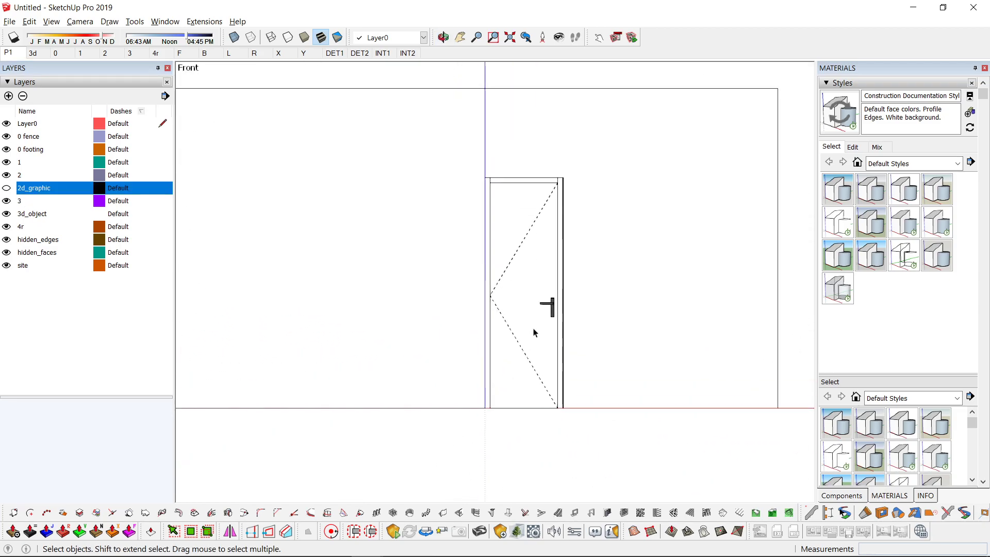
pyautogui.scroll(-2, 534, 332)
pyautogui.moveTo(550, 296)
pyautogui.mouseDown(button='middle')
pyautogui.moveTo(559, 447)
pyautogui.moveTo(537, 348)
pyautogui.moveTo(521, 334)
pyautogui.moveTo(538, 335)
pyautogui.mouseUp(button='middle')
pyautogui.scroll(2, 522, 335)
pyautogui.doubleClick(512, 311)
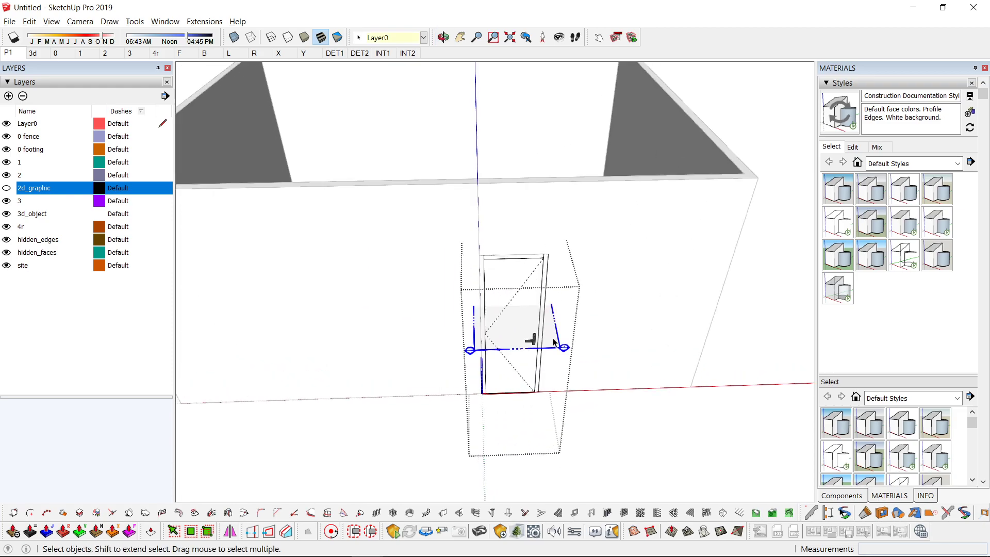
pyautogui.press('Escape')
pyautogui.scroll(-2, 554, 334)
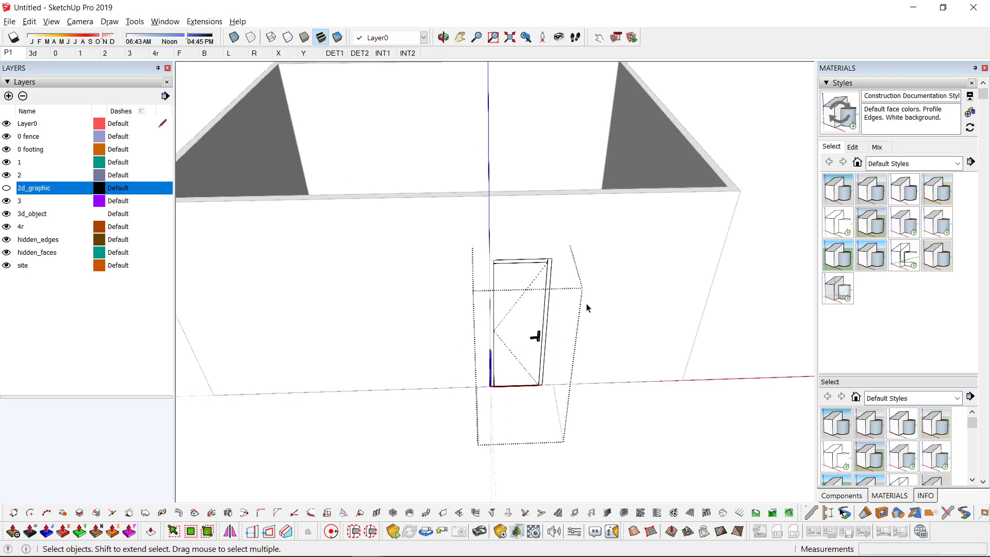
pyautogui.click(641, 332)
pyautogui.moveTo(642, 332)
pyautogui.mouseDown(button='middle')
pyautogui.moveTo(641, 343)
pyautogui.moveTo(693, 323)
pyautogui.mouseUp(button='middle')
# In Top view, pan to the door, hide 3d_object and show 2d_graphic.
pyautogui.click(693, 324)
pyautogui.press('F2')
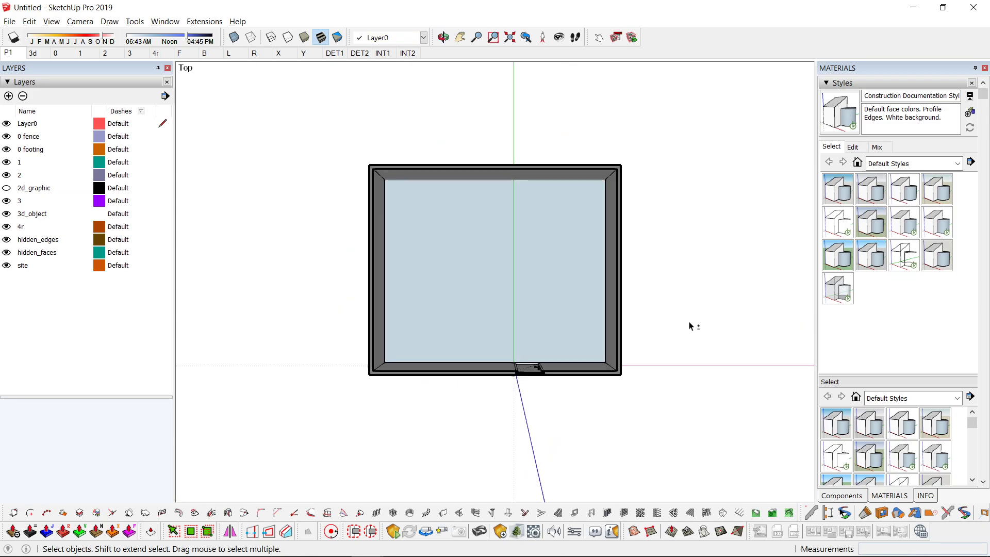
pyautogui.scroll(1, 572, 396)
pyautogui.scroll(2, 486, 364)
pyautogui.scroll(2, 549, 364)
pyautogui.scroll(-1, 549, 363)
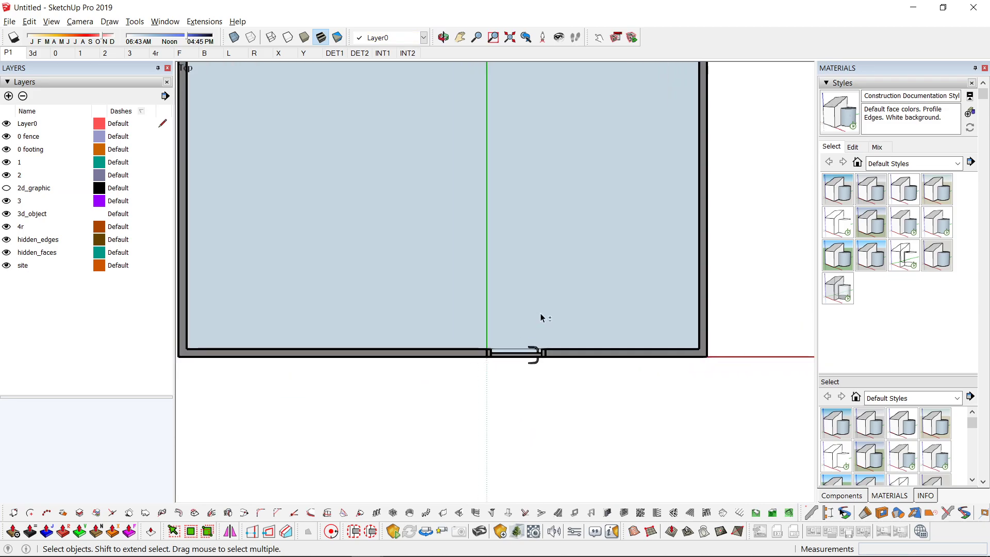
pyautogui.keyDown('shift'); pyautogui.moveTo(446, 331); pyautogui.dragTo(451, 380, button='middle'); pyautogui.keyUp('shift')
pyautogui.keyDown('shift'); pyautogui.moveTo(310, 232); pyautogui.dragTo(319, 266, button='middle'); pyautogui.keyUp('shift')
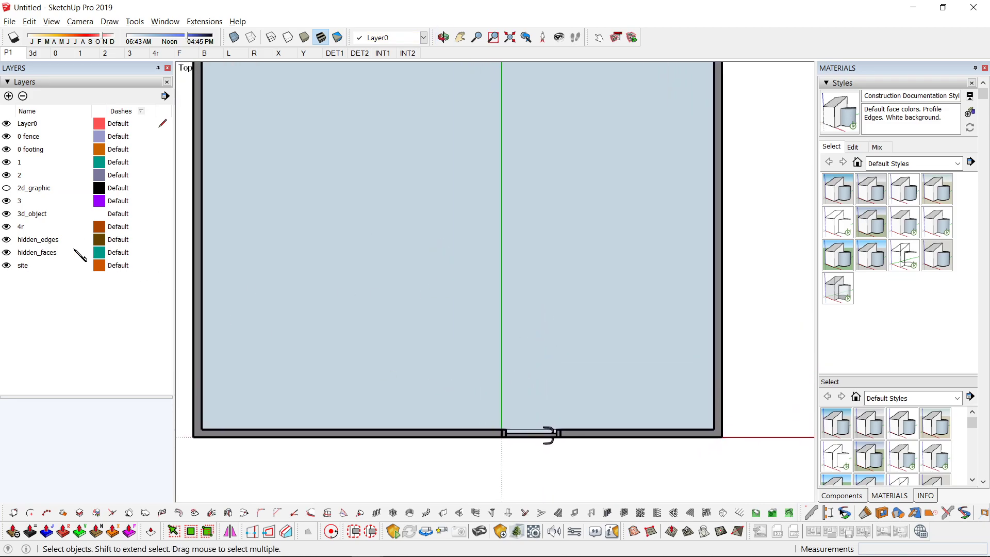
pyautogui.click(7, 213)
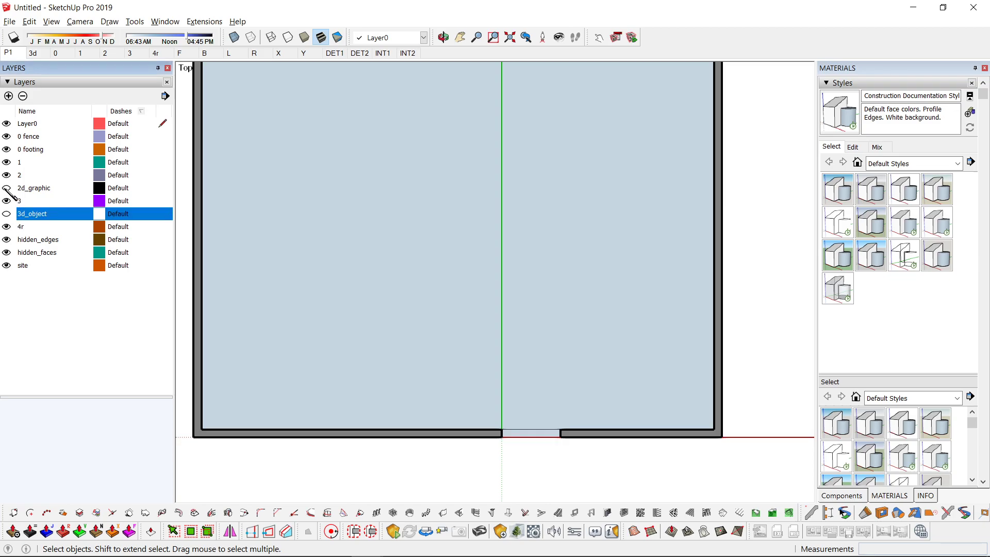
pyautogui.click(8, 188)
pyautogui.scroll(-1, 510, 387)
pyautogui.scroll(2, 516, 401)
pyautogui.scroll(1, 516, 401)
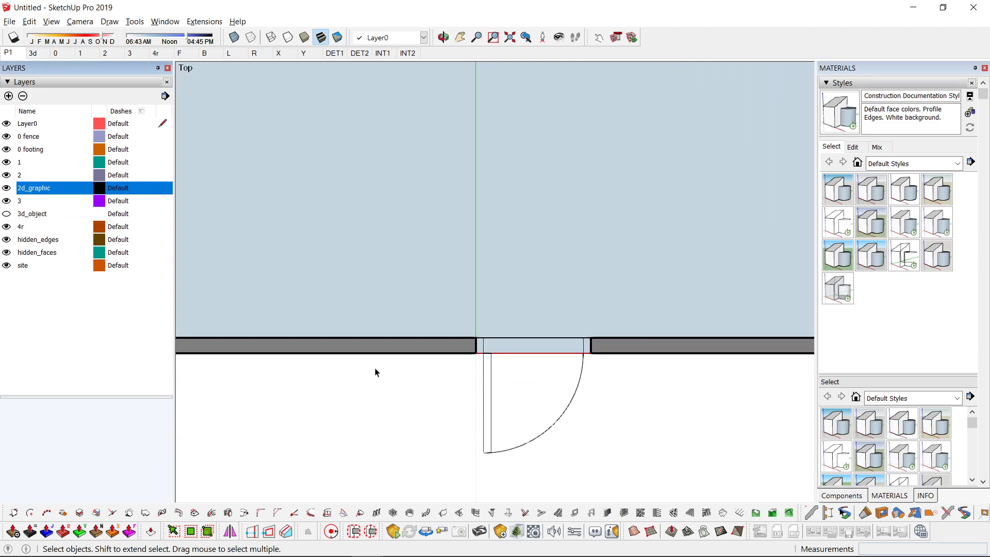
pyautogui.scroll(-1, 464, 369)
pyautogui.scroll(-1, 466, 370)
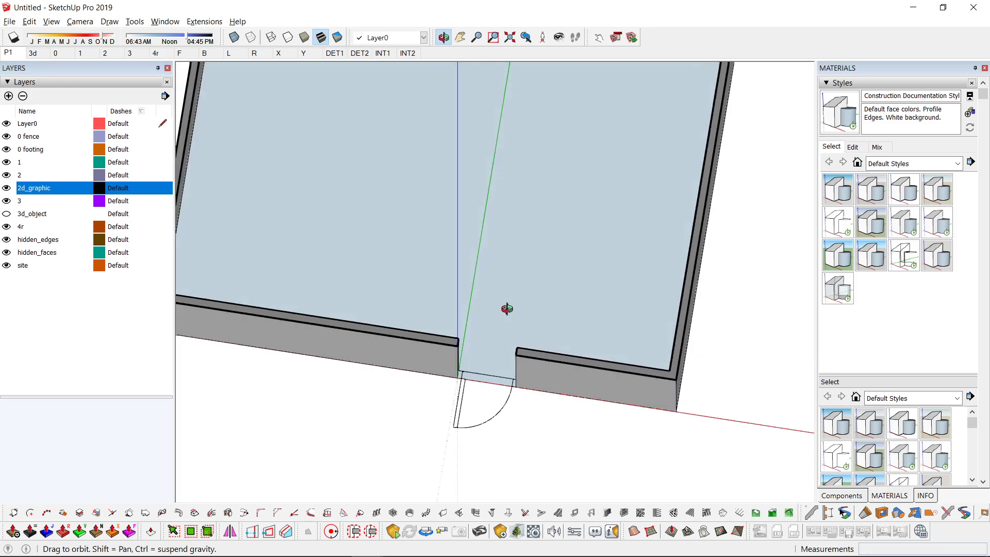
# Orbit into 3D, turn the 3d_object layer back on and pan toward the door.
pyautogui.moveTo(487, 416)
pyautogui.mouseDown(button='middle')
pyautogui.moveTo(506, 309)
pyautogui.moveTo(498, 322)
pyautogui.mouseUp(button='middle')
pyautogui.scroll(1, 491, 363)
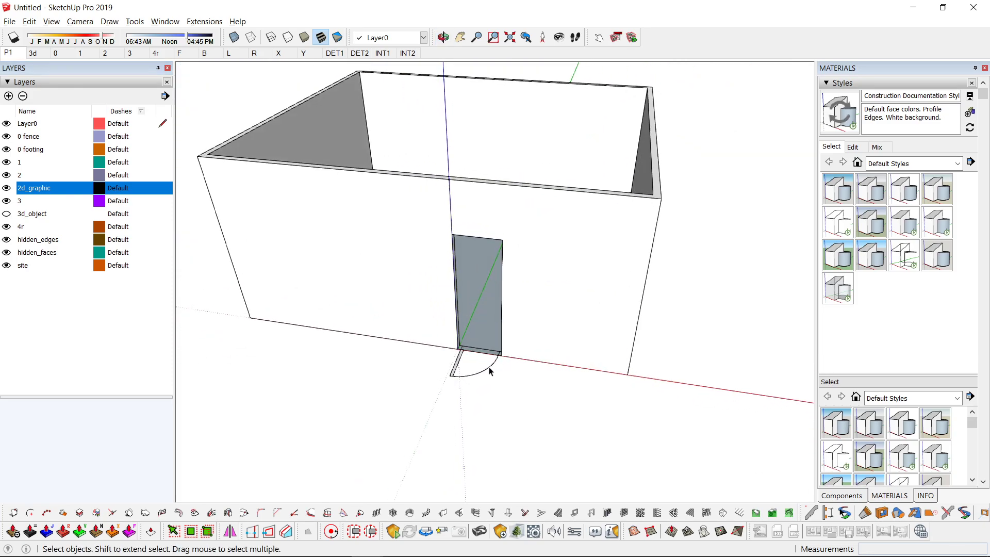
pyautogui.scroll(1, 450, 361)
pyautogui.click(8, 214)
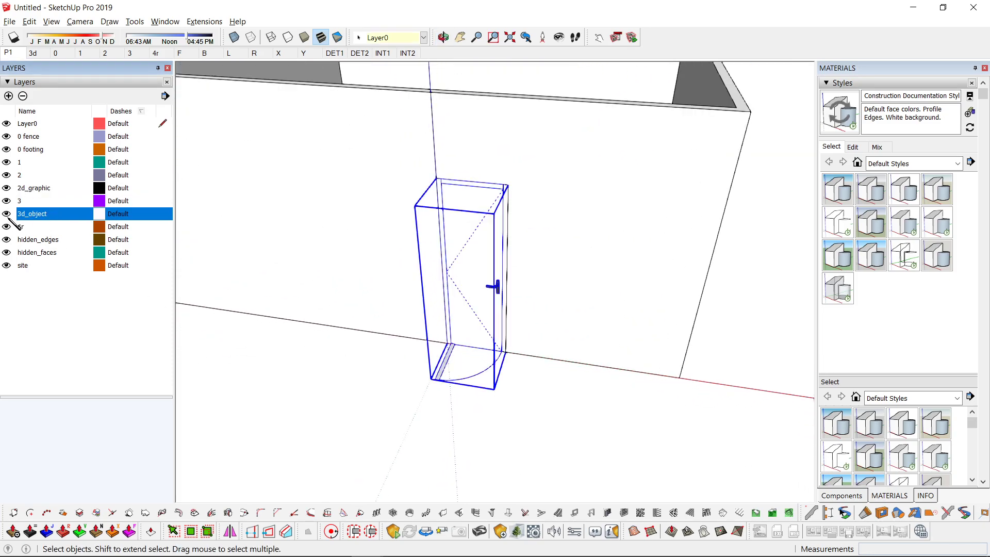
pyautogui.moveTo(486, 304)
pyautogui.keyDown('shift'); pyautogui.mouseDown(button='middle')
pyautogui.moveTo(492, 312)
pyautogui.moveTo(561, 305)
pyautogui.moveTo(504, 206)
pyautogui.moveTo(575, 281)
pyautogui.moveTo(549, 303)
pyautogui.moveTo(482, 263)
pyautogui.moveTo(306, 194)
pyautogui.moveTo(380, 302)
pyautogui.moveTo(575, 337)
pyautogui.moveTo(619, 320)
pyautogui.moveTo(634, 270)
pyautogui.mouseUp(button='middle'); pyautogui.keyUp('shift')
pyautogui.press('space')
pyautogui.hotkey('ctrl', 'z')
# Scale the door component wider along its width, then orbit around it.
pyautogui.click(609, 260)
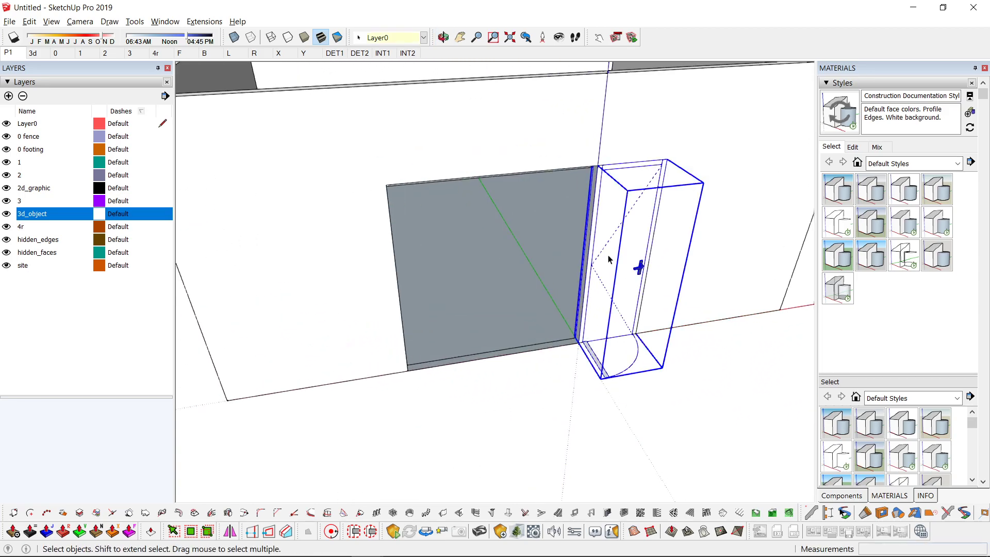
pyautogui.press('s')
pyautogui.click(596, 287)
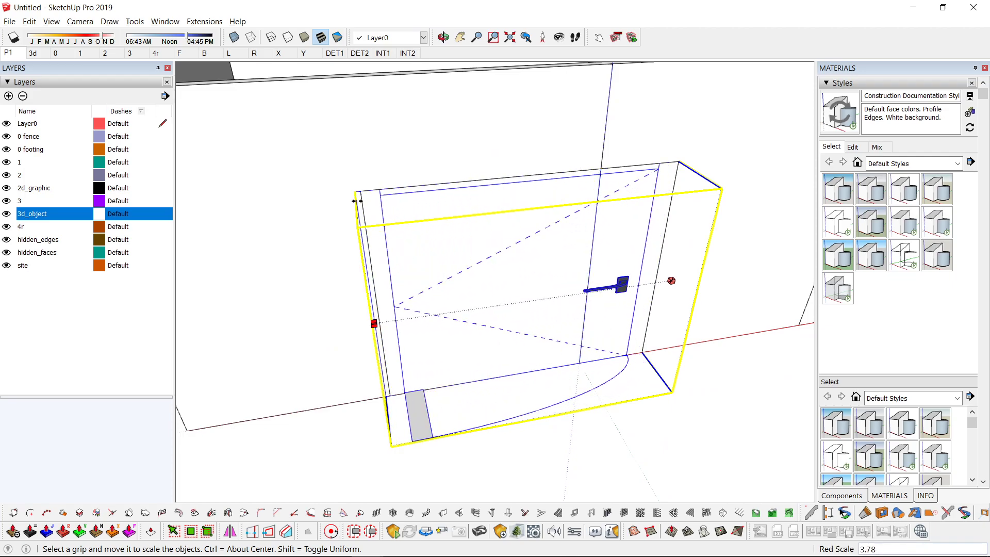
pyautogui.click(360, 198)
pyautogui.scroll(3, 361, 199)
pyautogui.press('space')
pyautogui.moveTo(453, 358); pyautogui.dragTo(458, 201, button='middle')
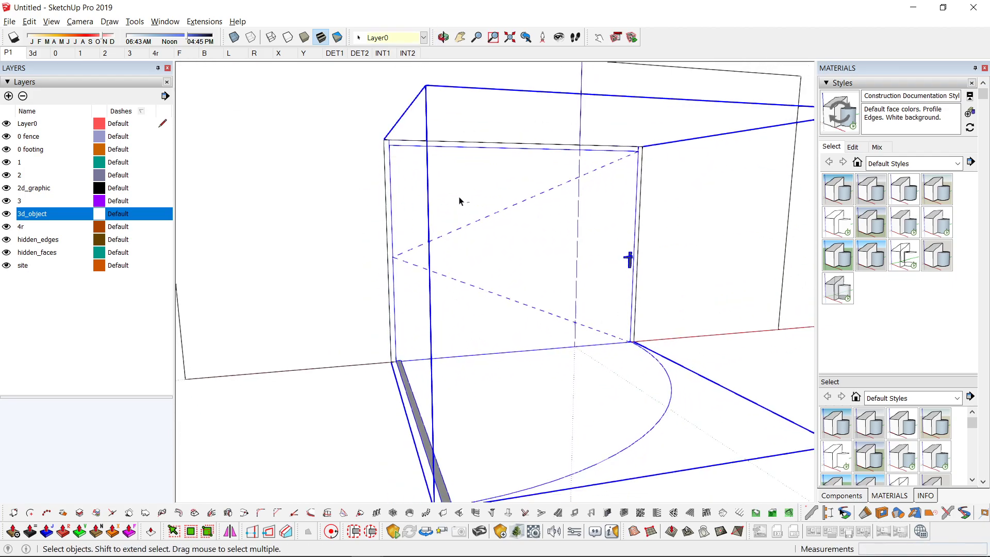
pyautogui.hotkey('ctrl', 't')
pyautogui.moveTo(562, 228)
pyautogui.mouseDown(button='middle')
pyautogui.moveTo(474, 279)
pyautogui.moveTo(562, 167)
pyautogui.mouseUp(button='middle')
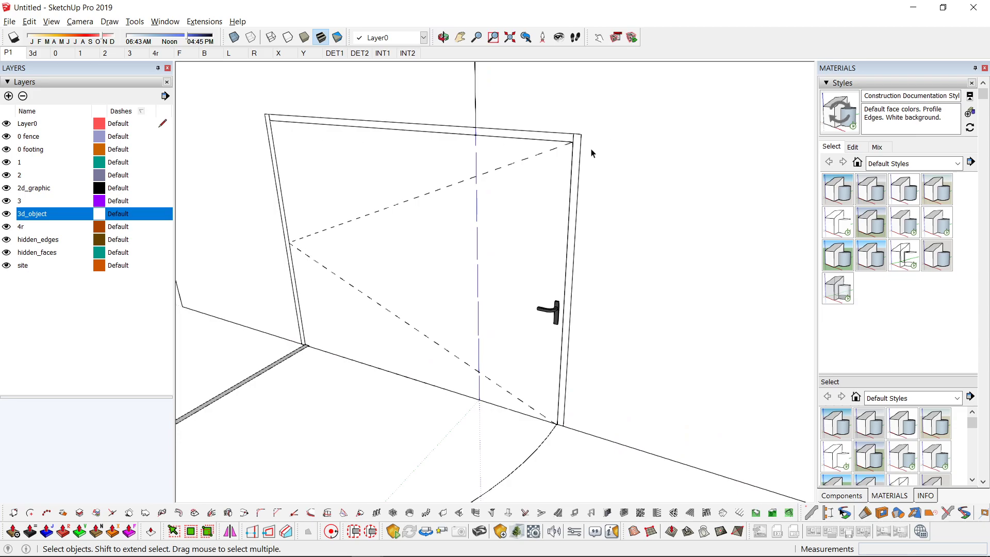
pyautogui.moveTo(556, 170)
pyautogui.mouseDown(button='middle')
pyautogui.moveTo(369, 425)
pyautogui.moveTo(458, 276)
pyautogui.mouseUp(button='middle')
pyautogui.moveTo(338, 316)
pyautogui.mouseDown(button='middle')
pyautogui.moveTo(336, 394)
pyautogui.moveTo(570, 265)
pyautogui.moveTo(550, 325)
pyautogui.moveTo(546, 284)
pyautogui.moveTo(548, 316)
pyautogui.moveTo(587, 246)
pyautogui.moveTo(641, 181)
pyautogui.mouseUp(button='middle')
pyautogui.scroll(3, 531, 325)
pyautogui.click(641, 180)
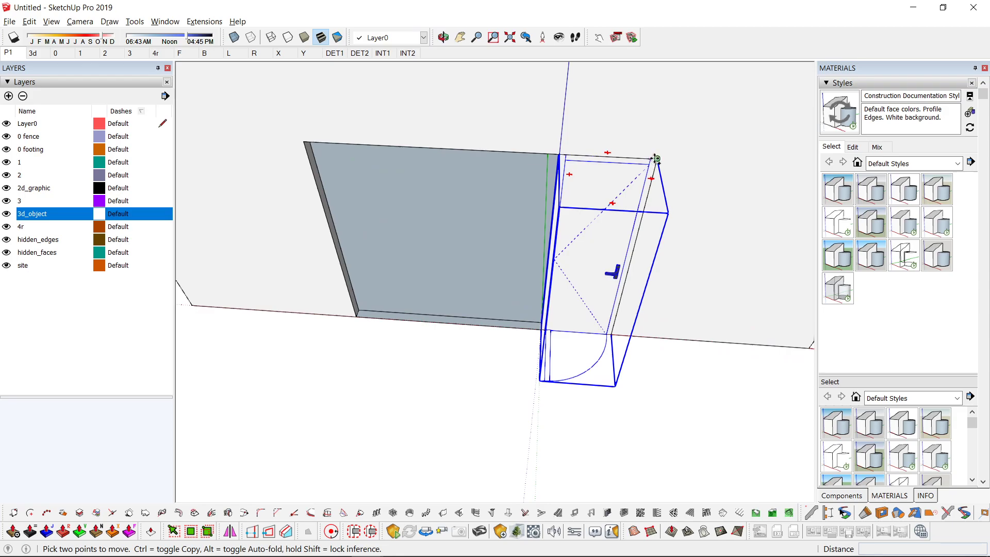
pyautogui.click(656, 158)
pyautogui.press('ctrl')
pyautogui.press('space')
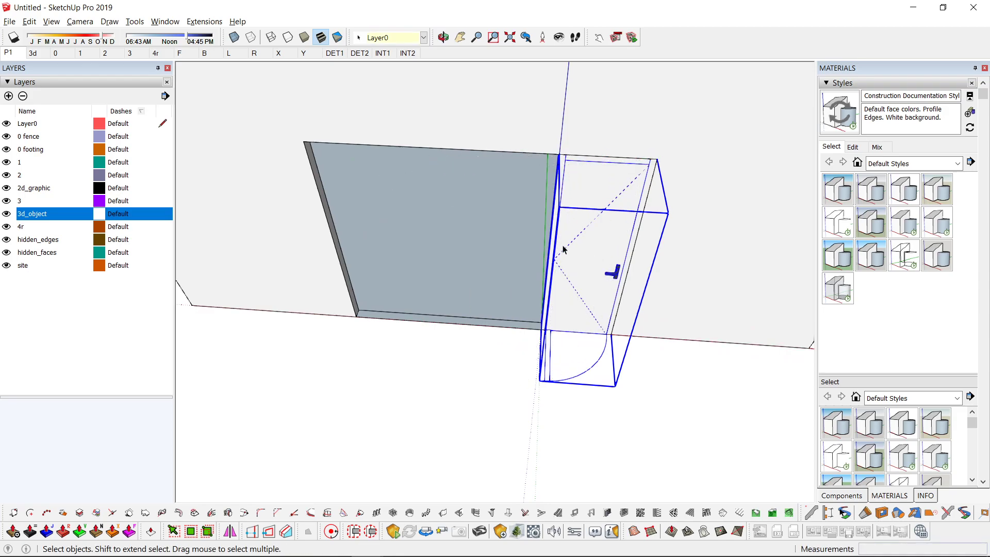
pyautogui.press('s')
pyautogui.click(548, 278)
pyautogui.press('Escape')
pyautogui.moveTo(457, 280); pyautogui.dragTo(332, 305, button='middle')
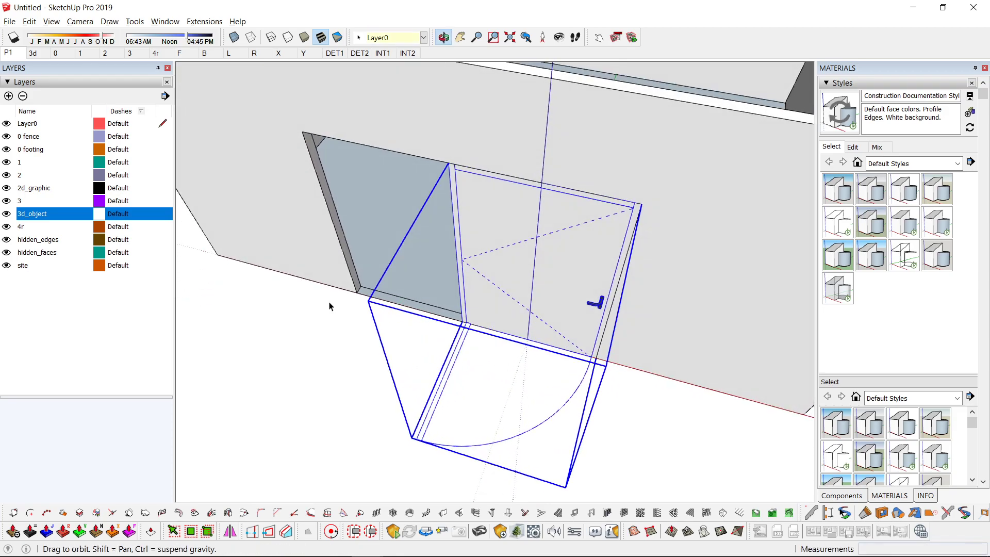
pyautogui.scroll(3, 344, 239)
pyautogui.press('p')
pyautogui.click(345, 239)
pyautogui.press('space')
pyautogui.scroll(-3, 479, 217)
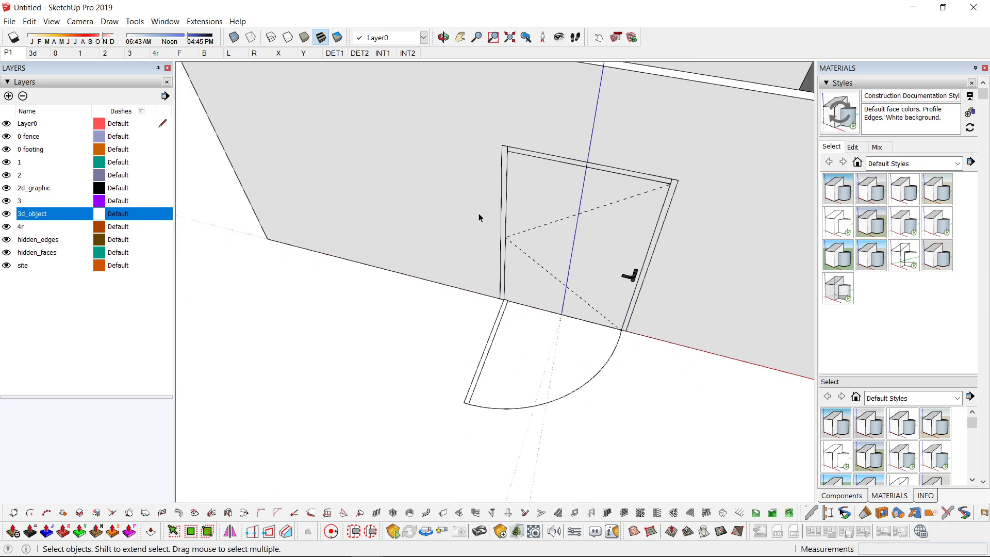
pyautogui.moveTo(657, 128); pyautogui.dragTo(298, 397)
pyautogui.moveTo(276, 168)
pyautogui.mouseDown(button='middle')
pyautogui.moveTo(582, 251)
pyautogui.moveTo(309, 255)
pyautogui.mouseUp(button='middle')
# Go from Top to Front view, toggle the 2d_graphic layer, and orbit into 3D perspective.
pyautogui.press('F2')
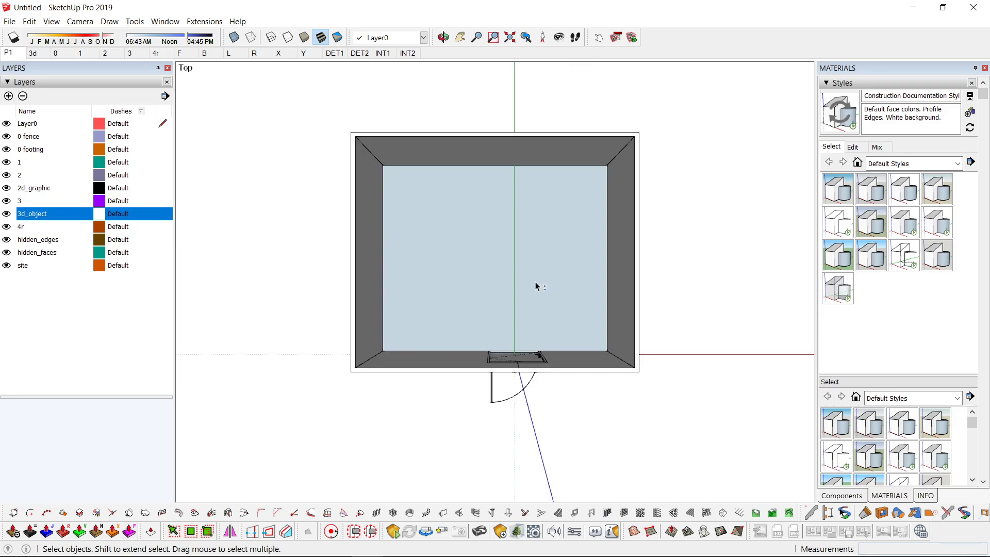
pyautogui.scroll(3, 557, 337)
pyautogui.scroll(3, 541, 353)
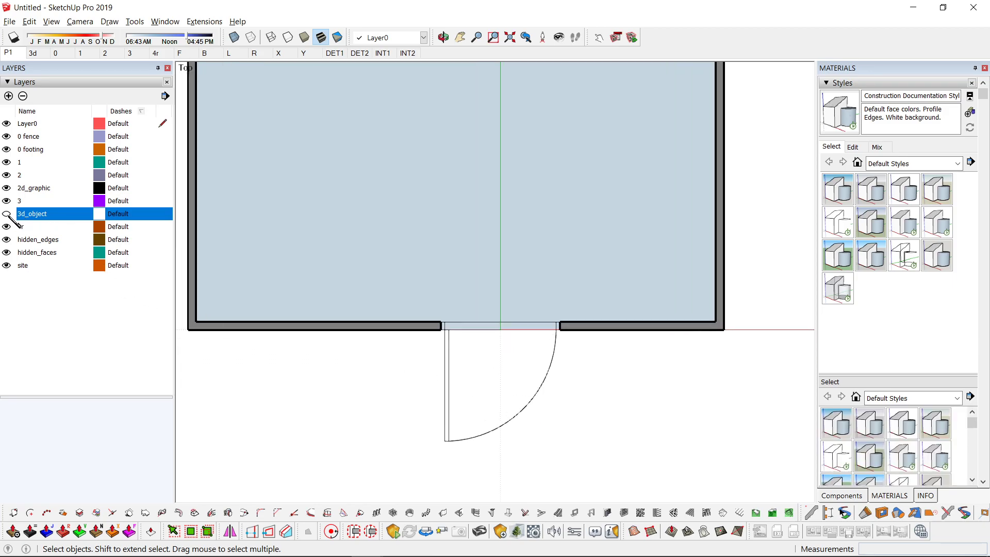
pyautogui.press('F3')
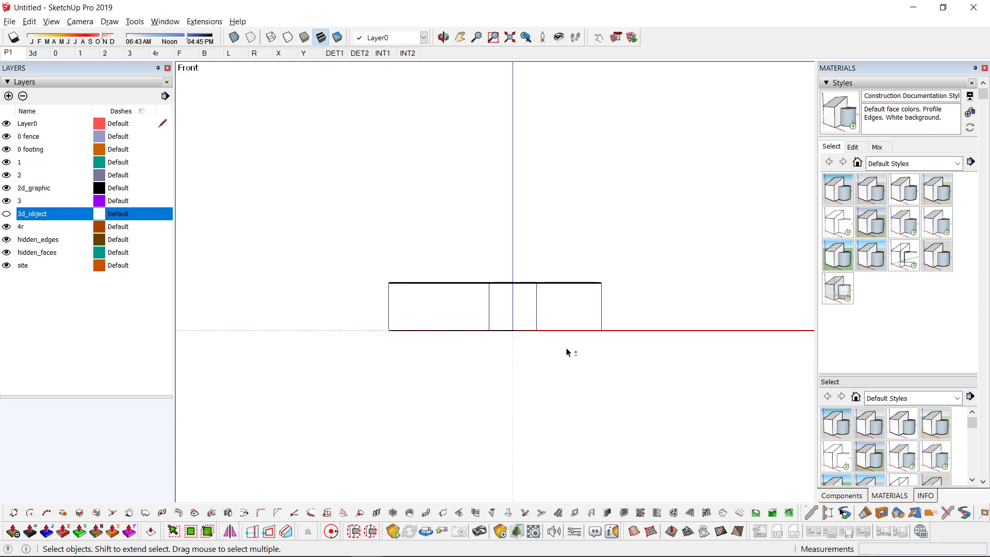
pyautogui.scroll(2, 568, 353)
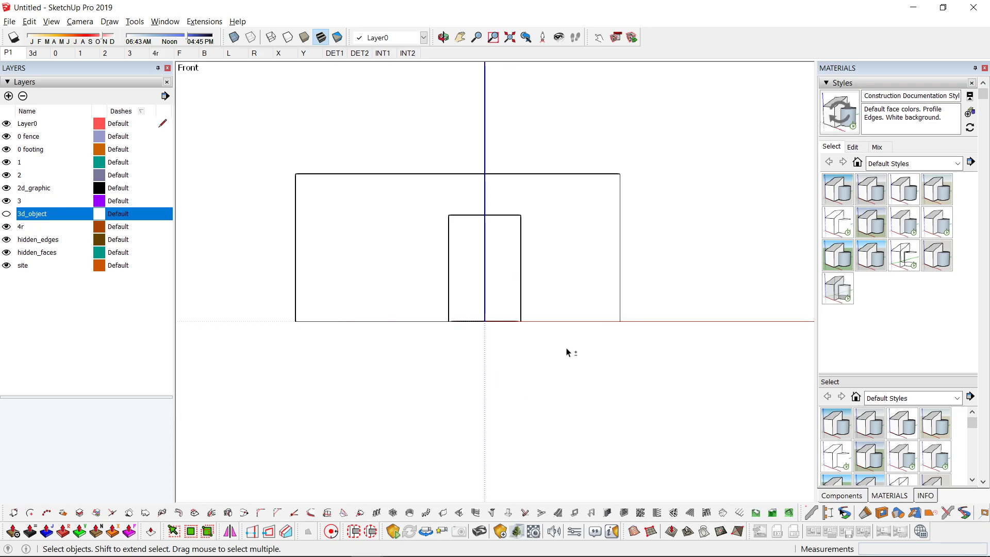
pyautogui.click(7, 188)
pyautogui.scroll(2, 420, 261)
pyautogui.scroll(1, 456, 274)
pyautogui.scroll(-3, 539, 255)
pyautogui.moveTo(539, 256)
pyautogui.mouseDown(button='middle')
pyautogui.moveTo(277, 358)
pyautogui.moveTo(542, 308)
pyautogui.mouseUp(button='middle')
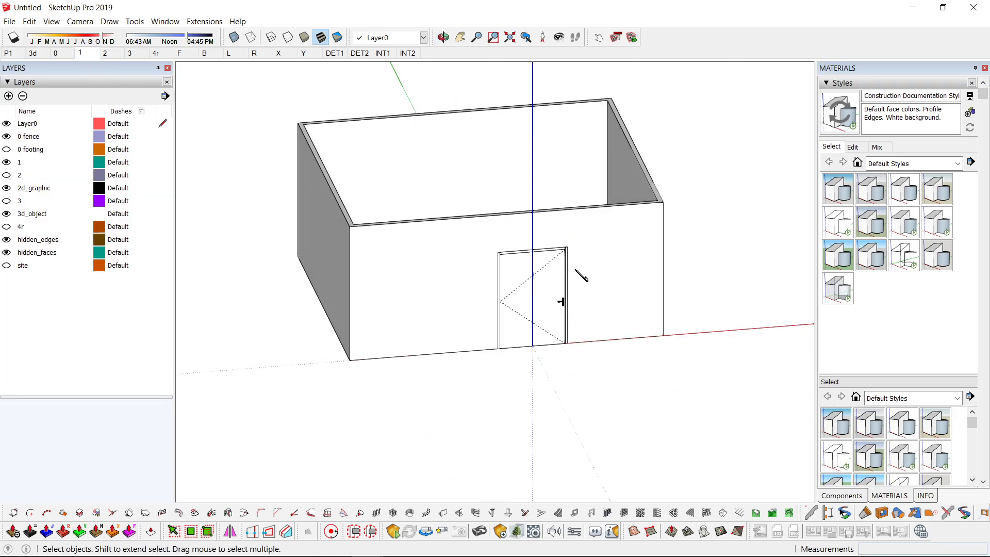
pyautogui.scroll(-3, 579, 275)
pyautogui.scroll(-1, 570, 292)
pyautogui.scroll(2, 647, 283)
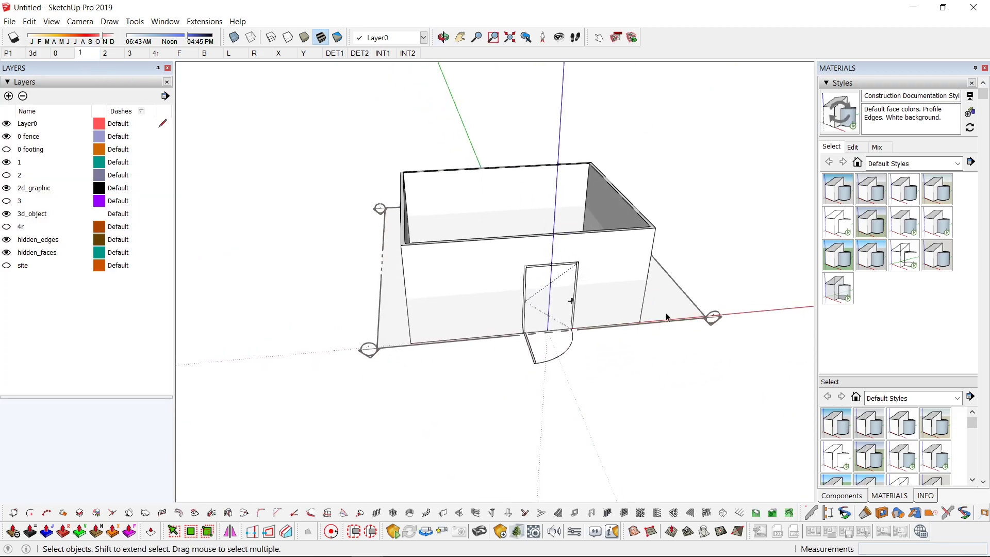
# Select the model, toggle 2d_graphic, hide 3d_object, and frame the Top plan.
pyautogui.click(667, 317)
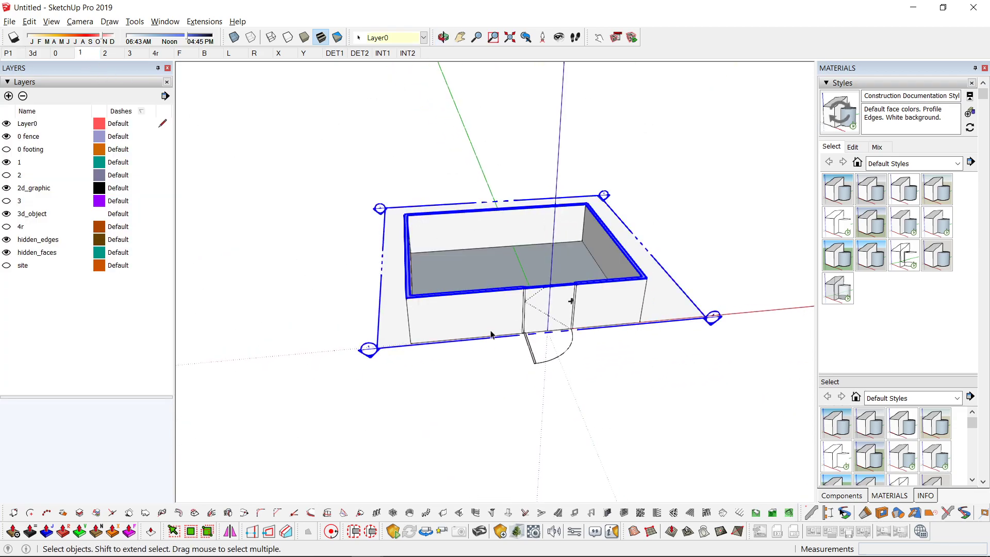
pyautogui.click(6, 188)
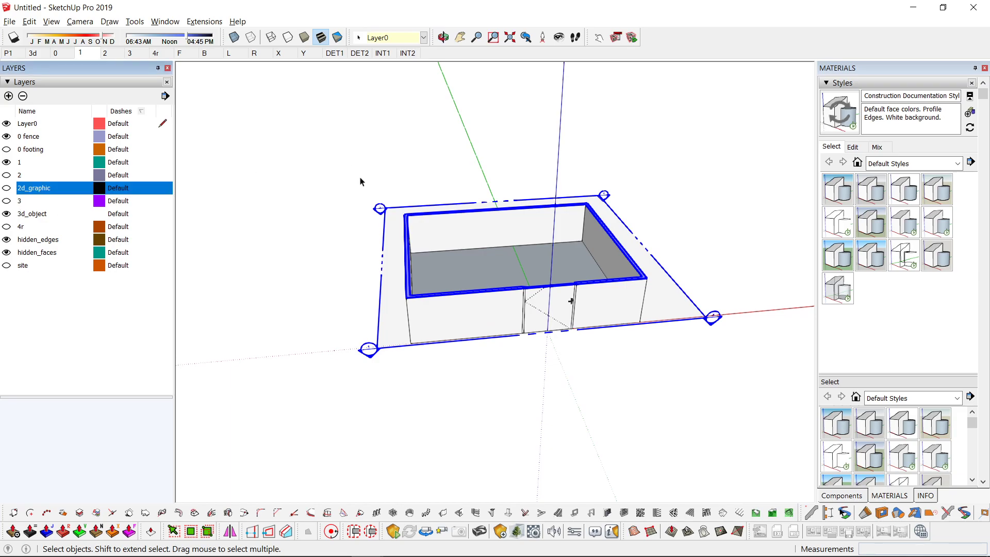
pyautogui.click(7, 214)
pyautogui.click(349, 139)
pyautogui.press('F2')
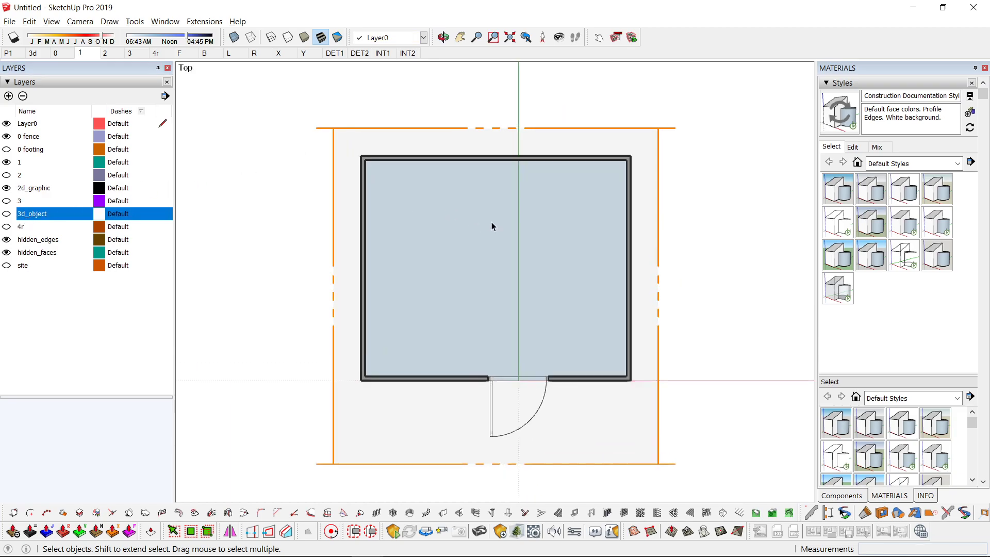
pyautogui.scroll(1, 495, 224)
pyautogui.keyDown('shift'); pyautogui.moveTo(590, 286); pyautogui.dragTo(580, 235, button='middle'); pyautogui.keyUp('shift')
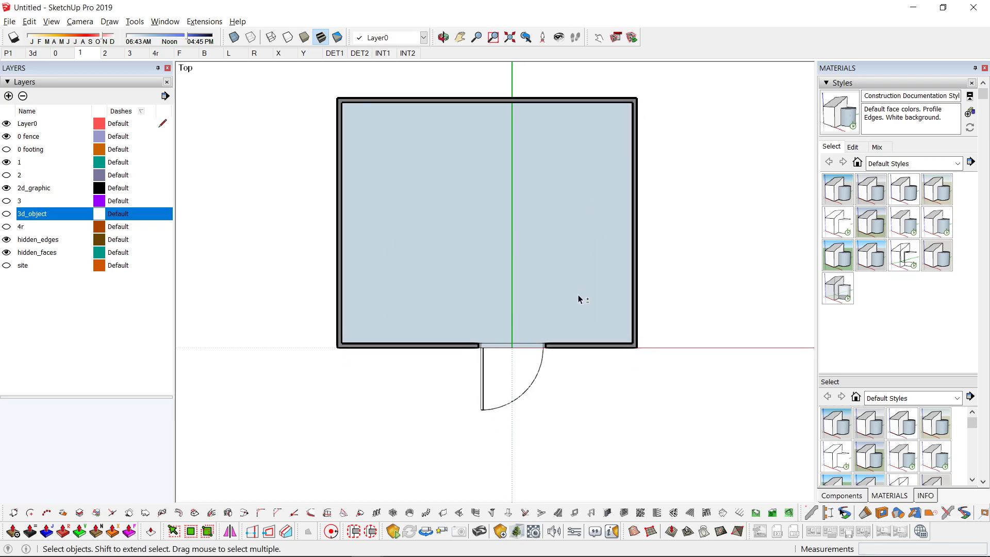
# Hide 2d_graphic in front scene F, then switch to scene 1.
pyautogui.click(180, 52)
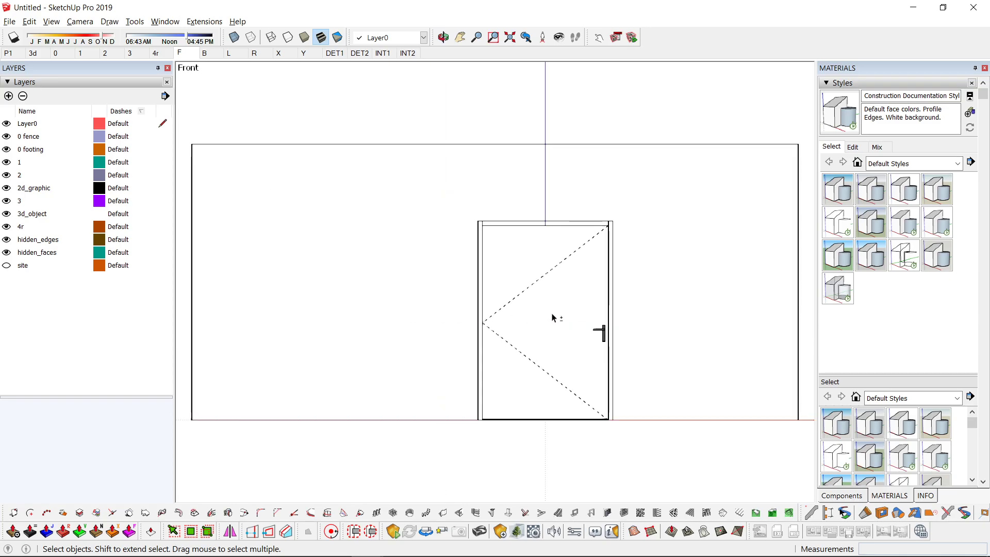
pyautogui.click(7, 189)
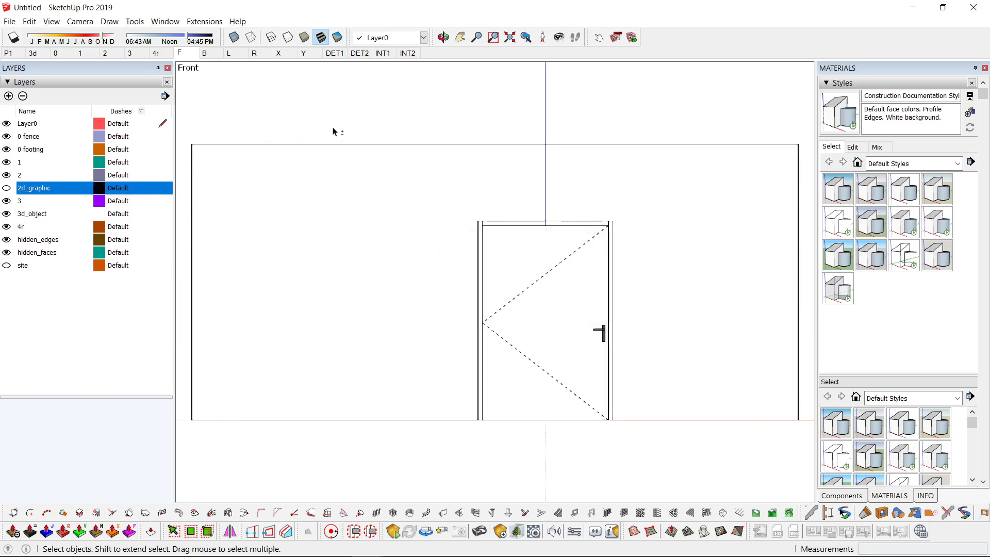
pyautogui.click(81, 55)
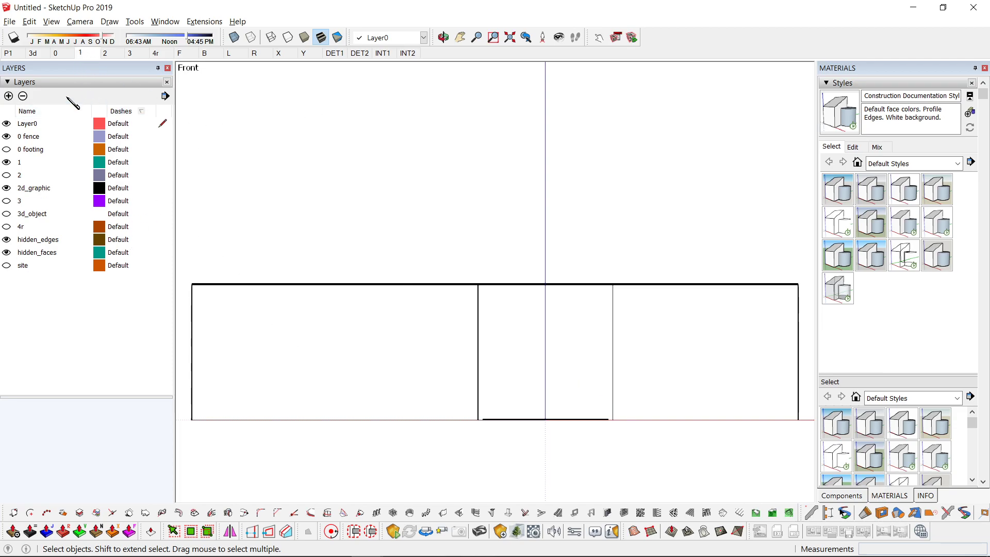
# Open the Scenes list and compare plan scene 1 with front scene F.
pyautogui.rightClick(87, 52)
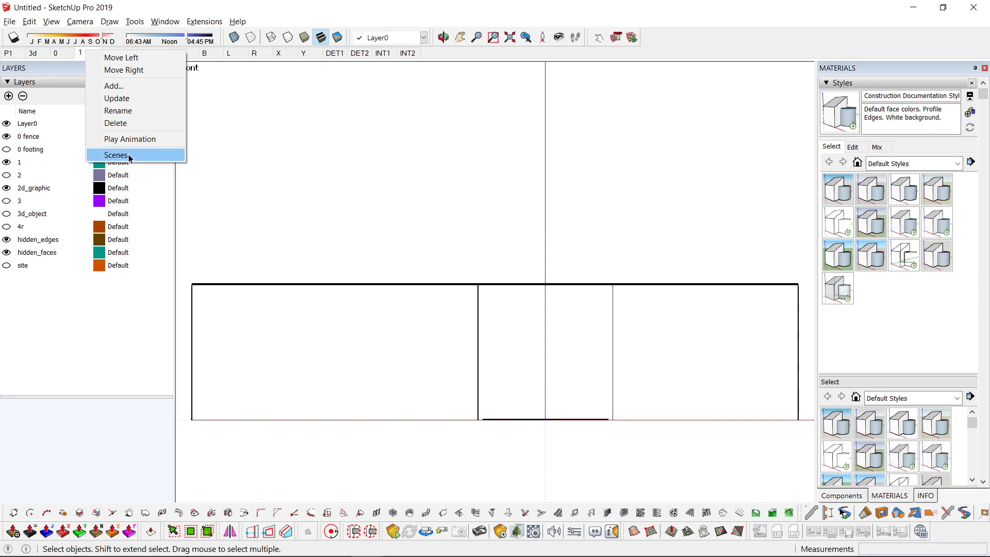
pyautogui.click(129, 157)
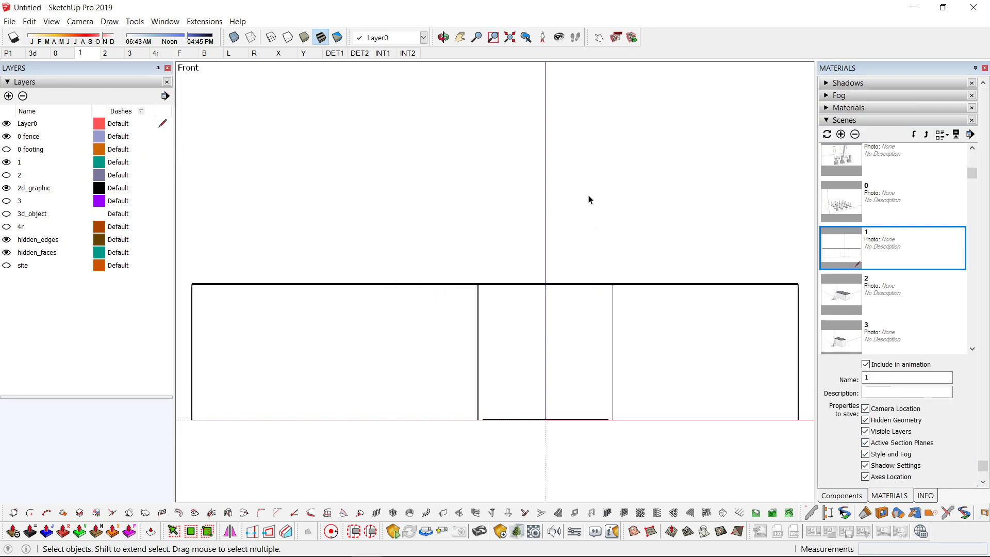
pyautogui.press('F2')
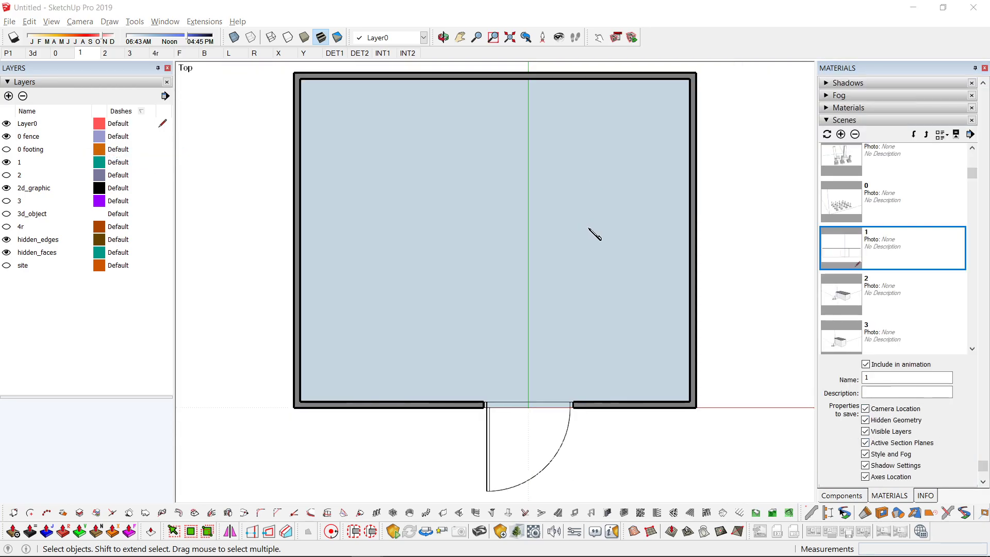
pyautogui.click(186, 55)
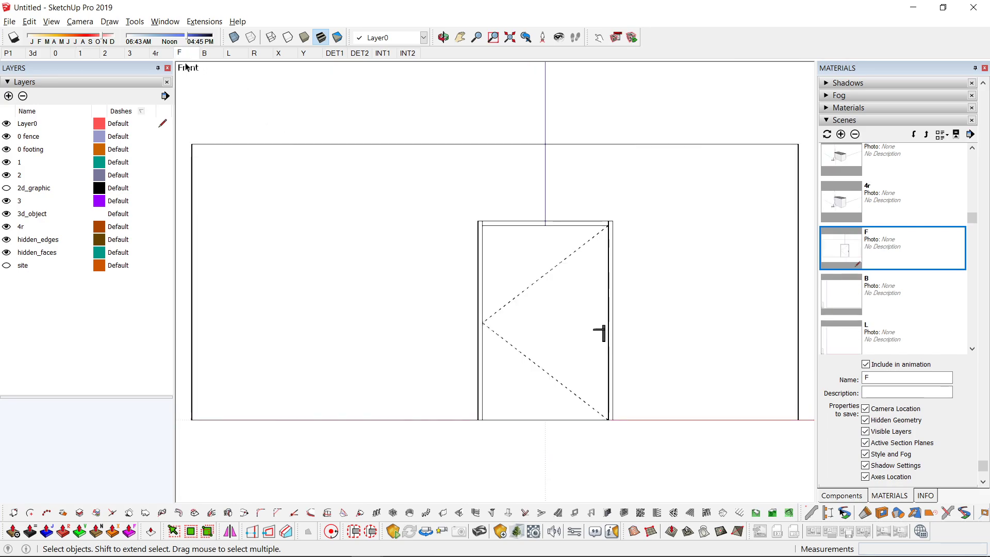
pyautogui.click(88, 55)
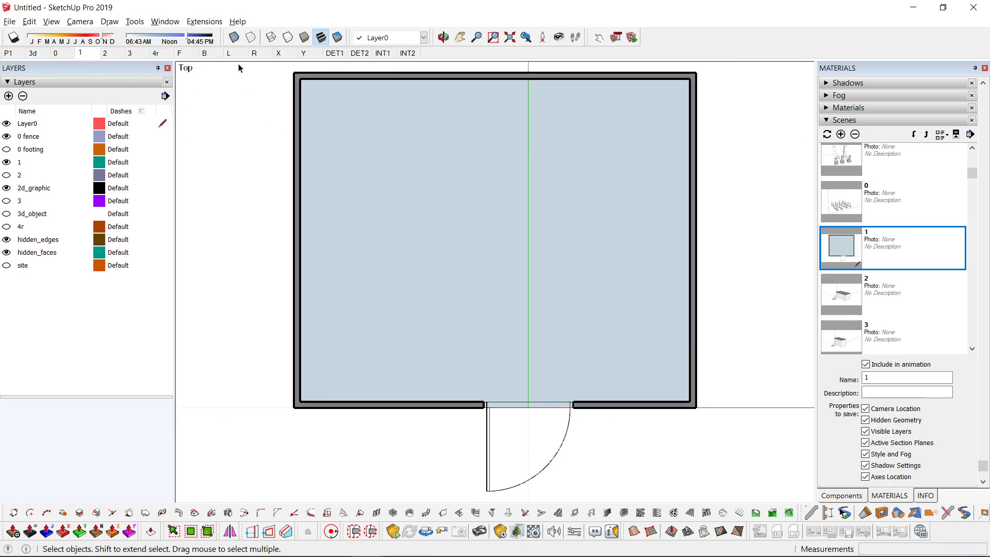
pyautogui.click(184, 55)
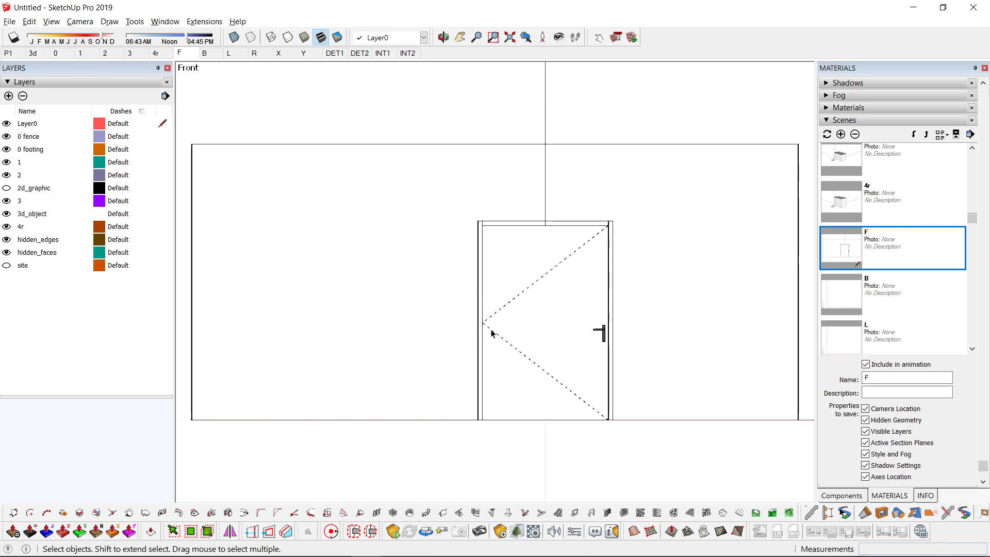
pyautogui.scroll(-3, 491, 333)
pyautogui.moveTo(645, 310); pyautogui.dragTo(580, 341, button='middle')
pyautogui.scroll(2, 579, 342)
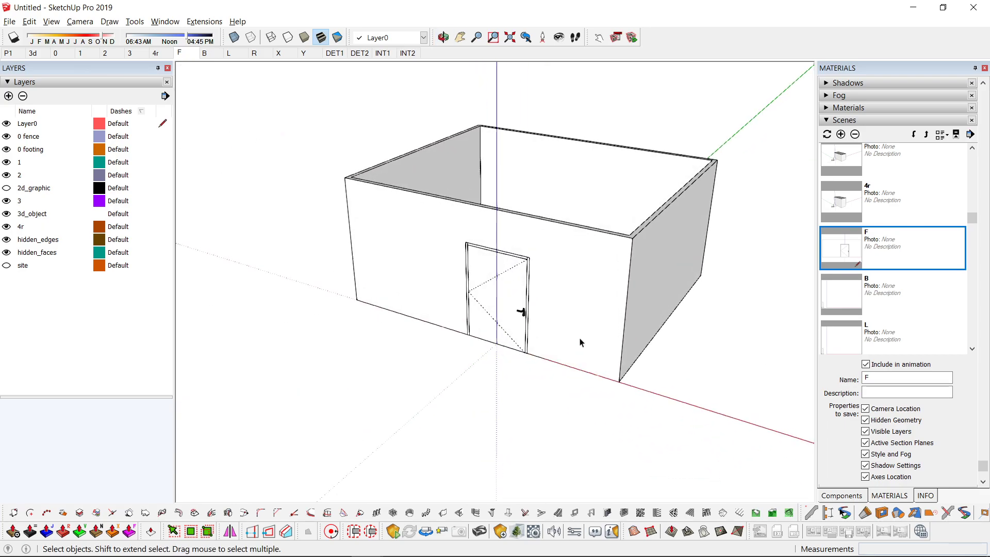
pyautogui.scroll(2, 581, 342)
# Select the door and open its Dynamic Components > Component Attributes.
pyautogui.click(503, 303)
pyautogui.press('m')
pyautogui.scroll(2, 480, 287)
pyautogui.click(473, 281)
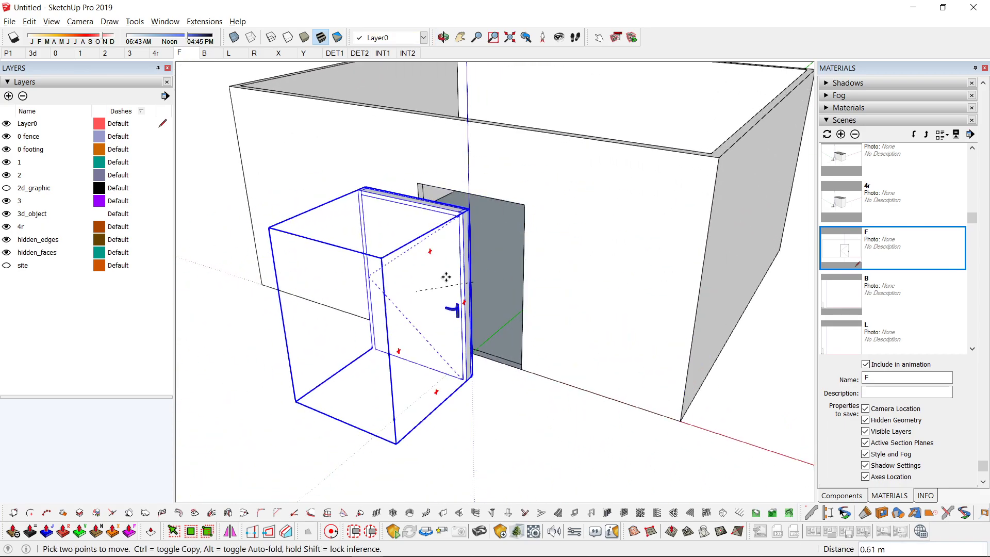
pyautogui.press('Escape')
pyautogui.scroll(-2, 446, 277)
pyautogui.press('Escape')
pyautogui.scroll(3, 475, 302)
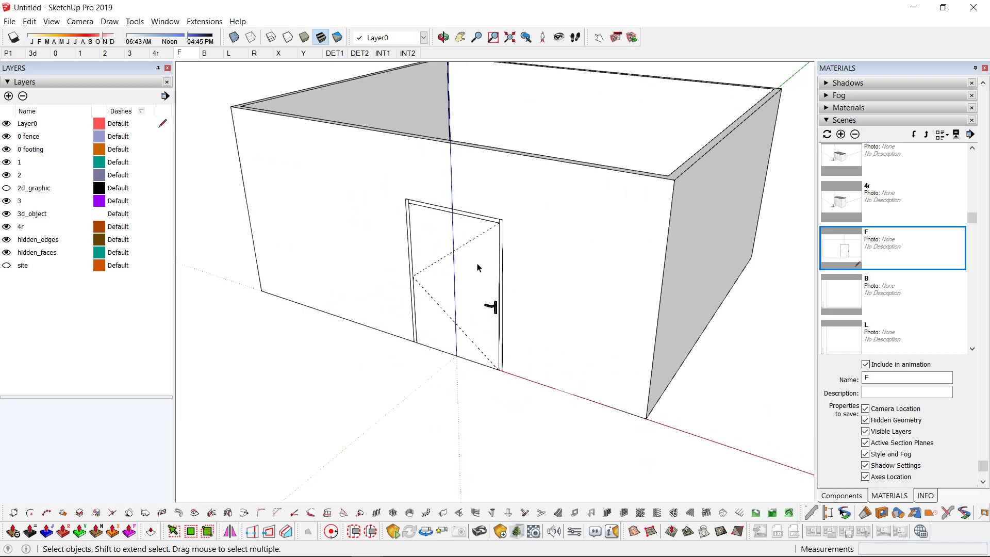
pyautogui.doubleClick(477, 267)
pyautogui.moveTo(459, 307)
pyautogui.mouseDown(button='middle')
pyautogui.moveTo(658, 326)
pyautogui.moveTo(400, 358)
pyautogui.moveTo(604, 323)
pyautogui.moveTo(542, 339)
pyautogui.mouseUp(button='middle')
pyautogui.press('Escape')
pyautogui.rightClick(504, 317)
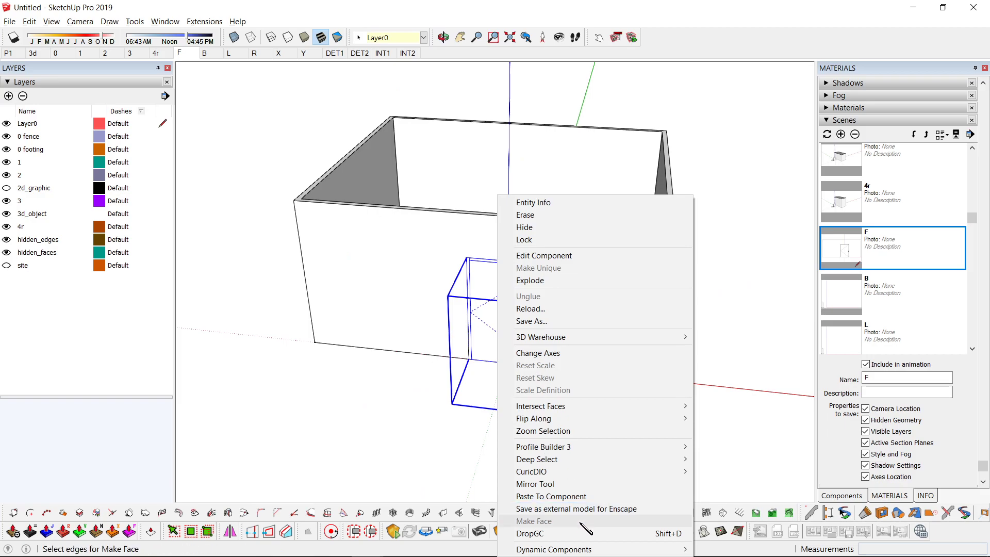
pyautogui.click(738, 522)
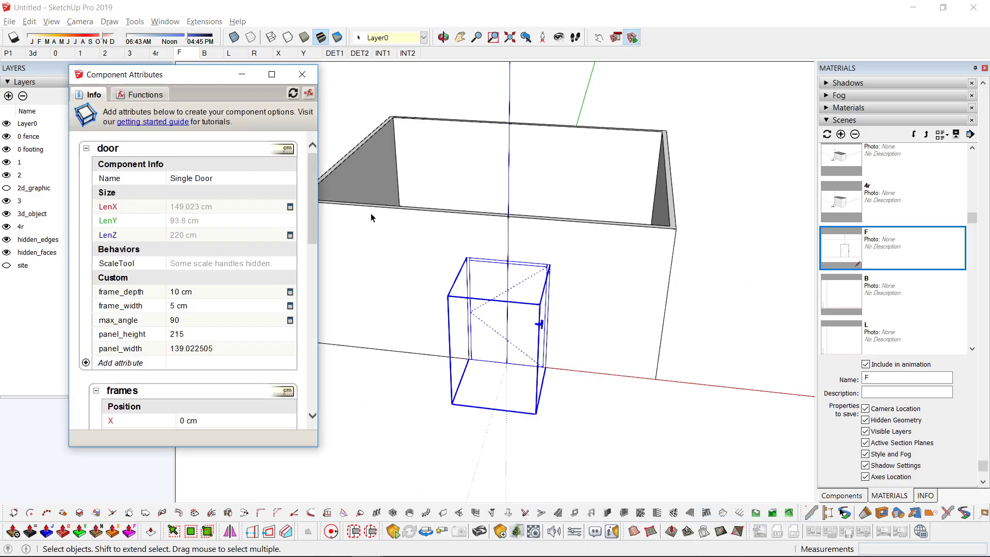